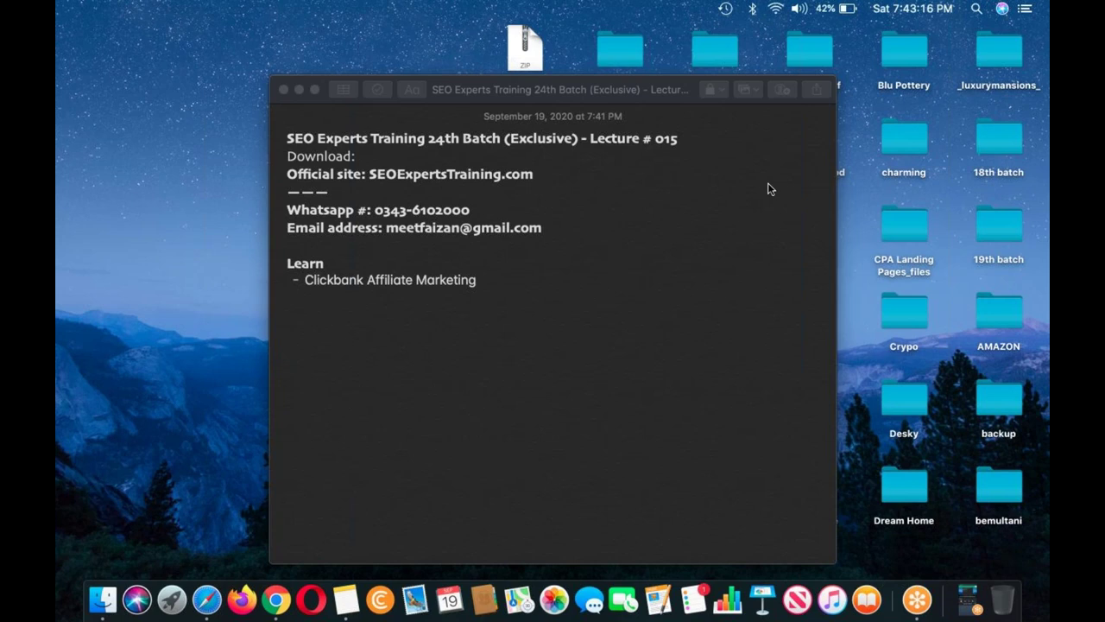
Add the heading "Clickbank Affiliate Marketing" below the Learn list in the lecture note
click(768, 182)
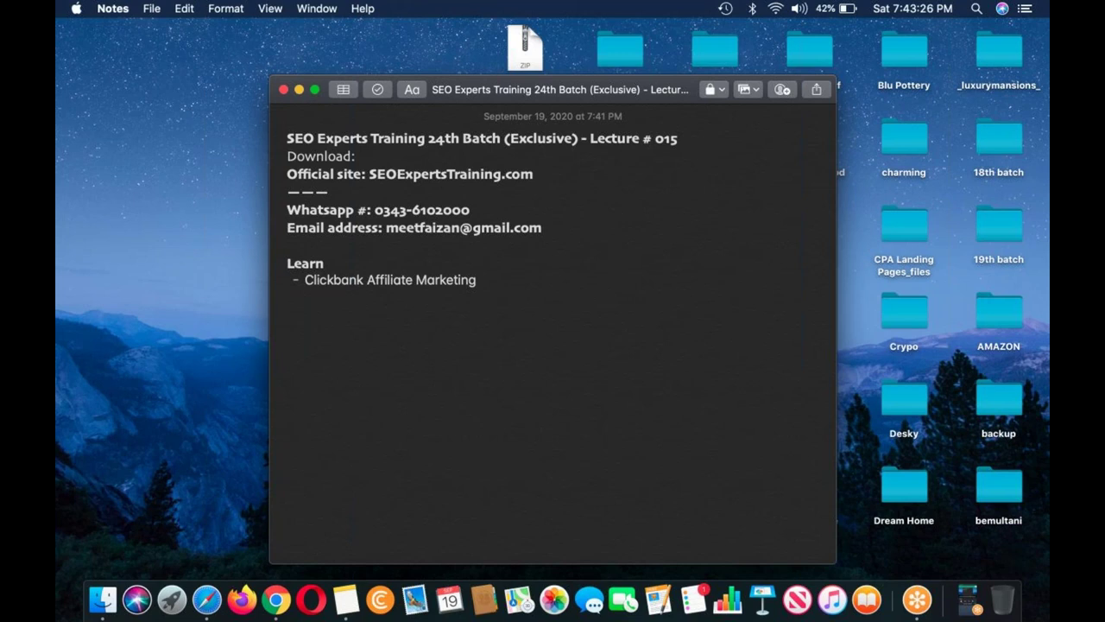
text(c)
key(BackSpace)
text(clickbank Affioiate)
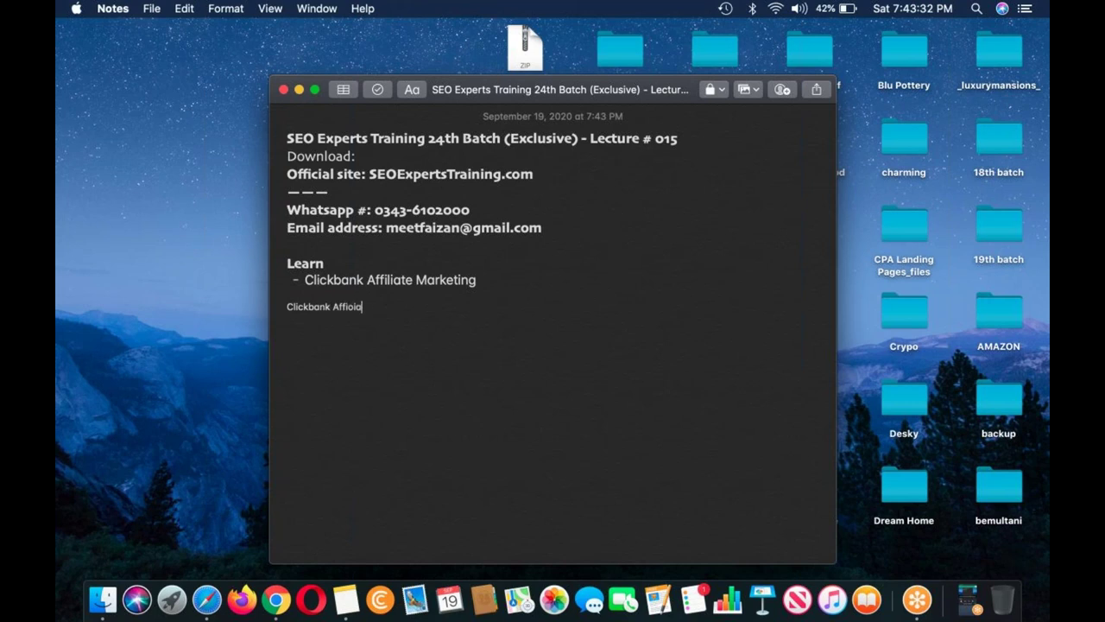
key(BackSpace)
key(BackSpace)
key(BackSpace)
key(BackSpace)
key(BackSpace)
text(liate Marketing)
List "Introduction", "How to Create an Account" and "How to Choose an offer" as dashed bullets under the new heading
key(Return)
text(- Introduction)
key(Return)
text(How to Create an Account)
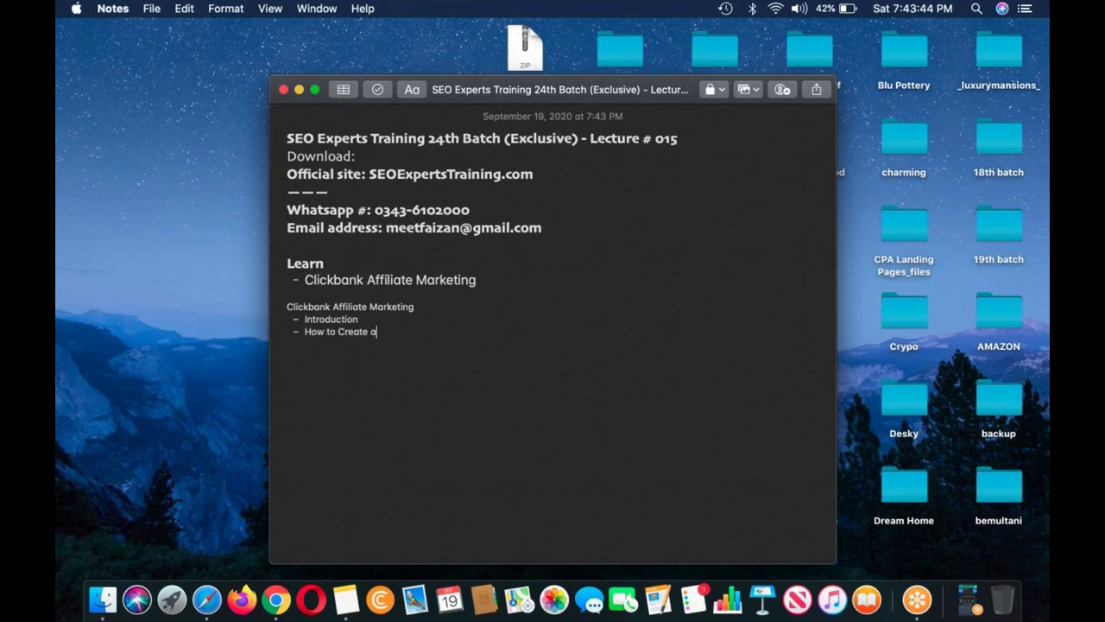
key(Return)
text(How to Choose n)
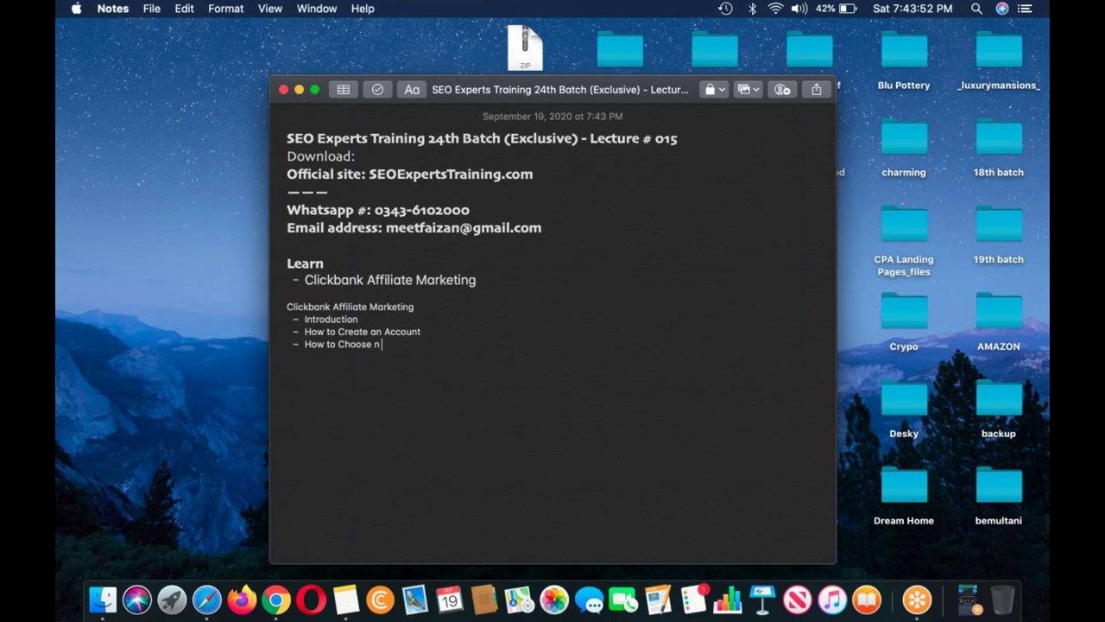
key(BackSpace)
text(an offer)
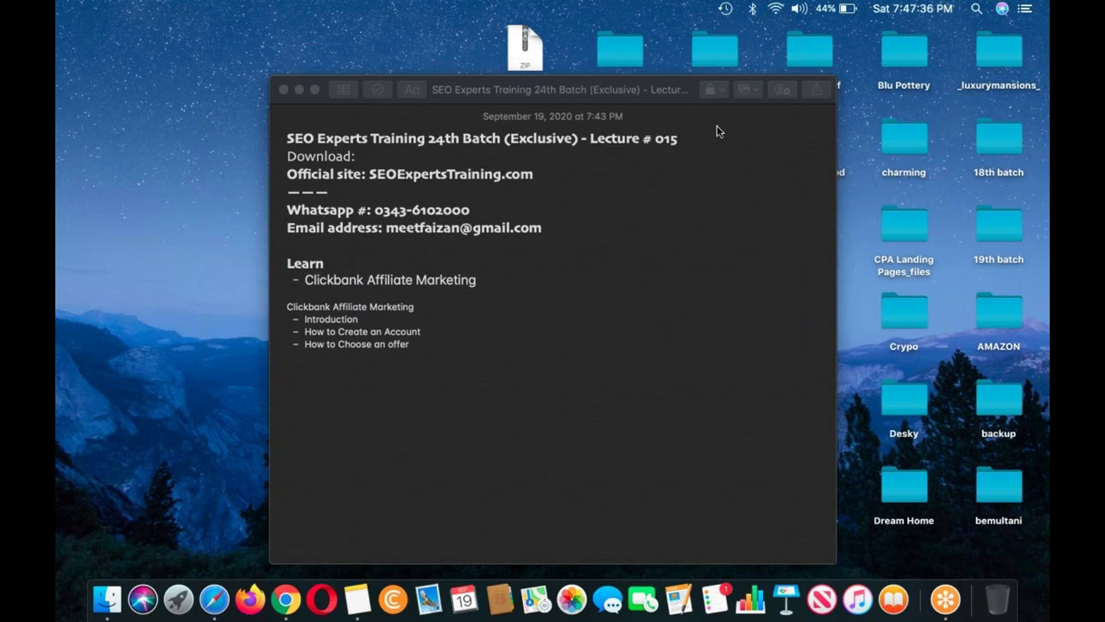
Switch to Chrome, go to clickbank.com and sign in to the account with the prefilled credentials
click(601, 342)
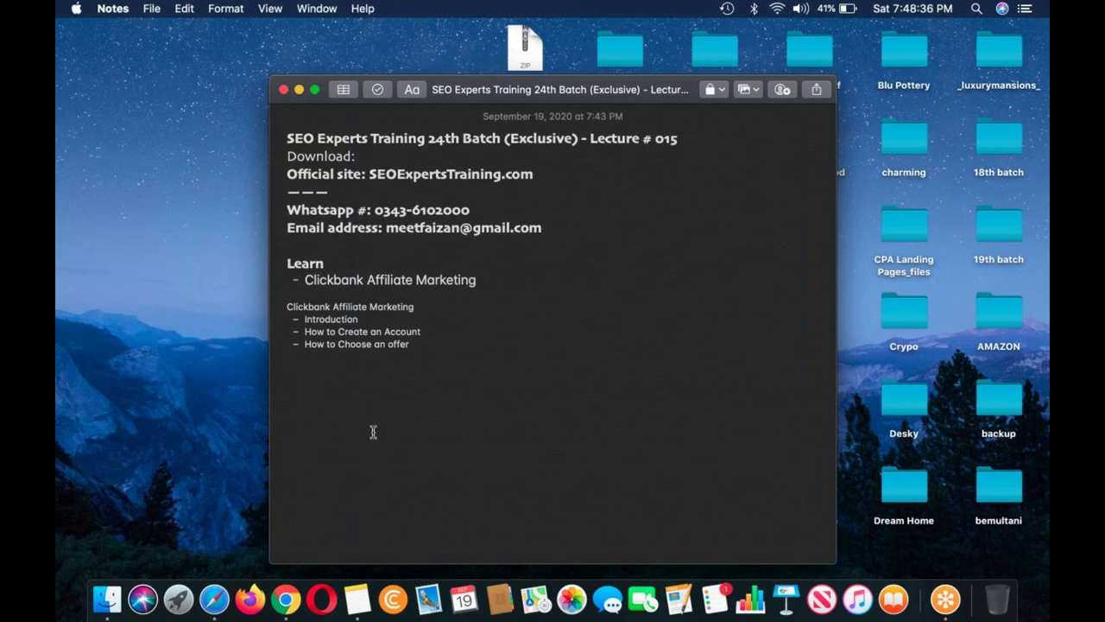
click(286, 599)
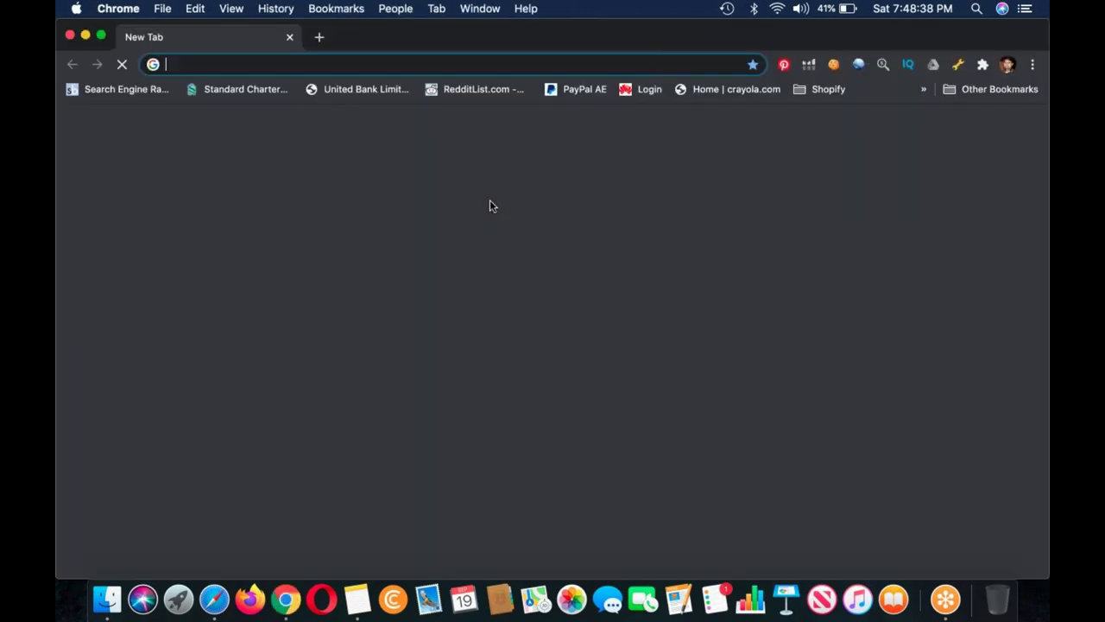
text(clickbank.com)
key(Return)
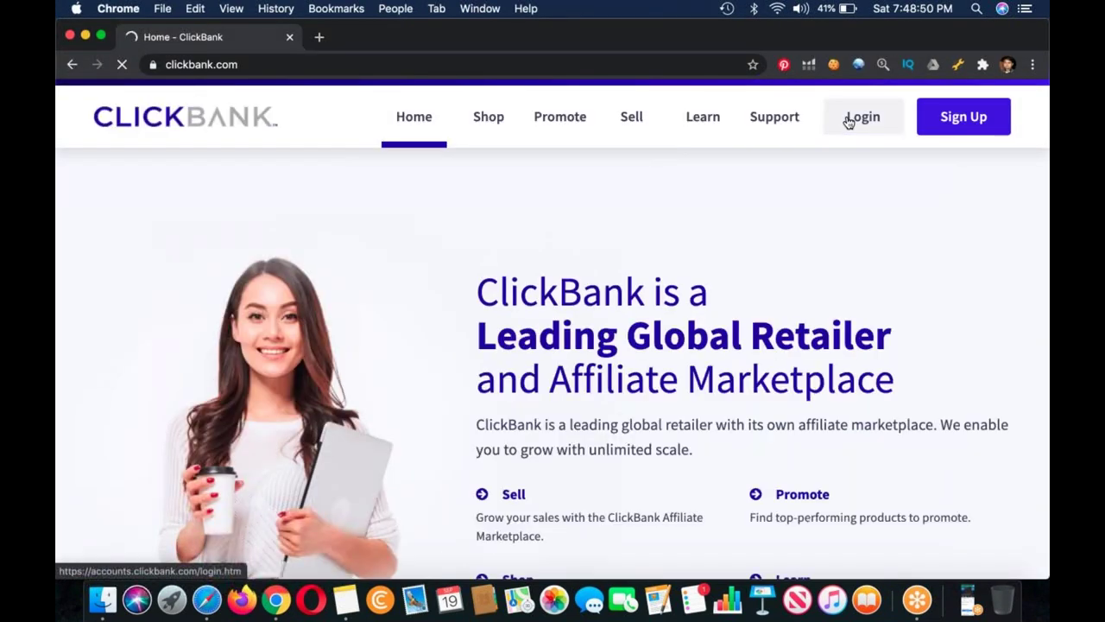
click(849, 121)
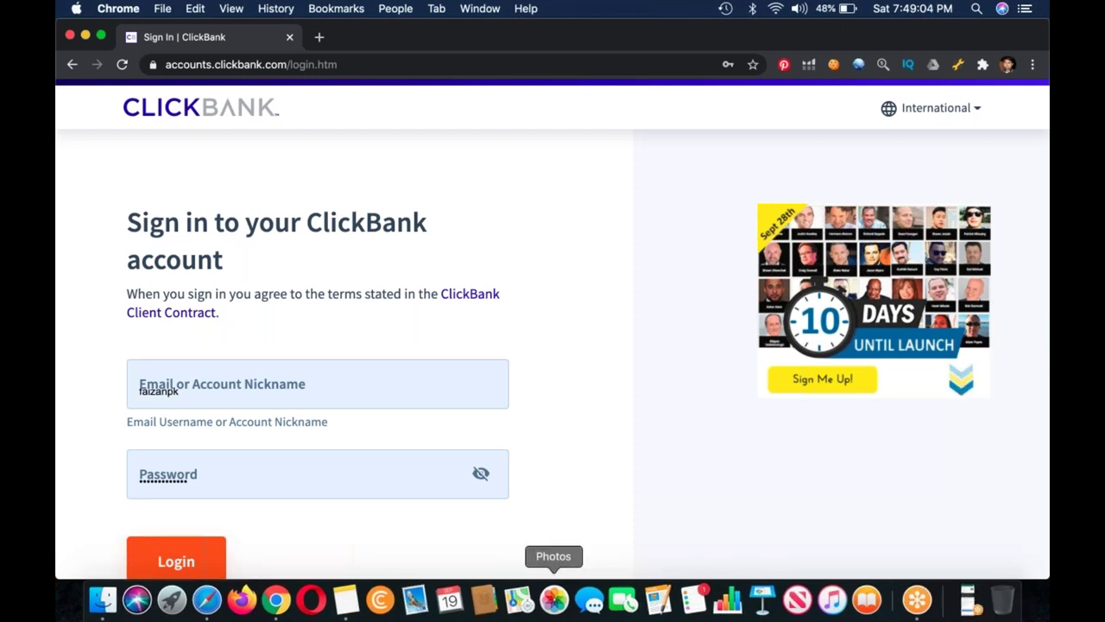
click(390, 377)
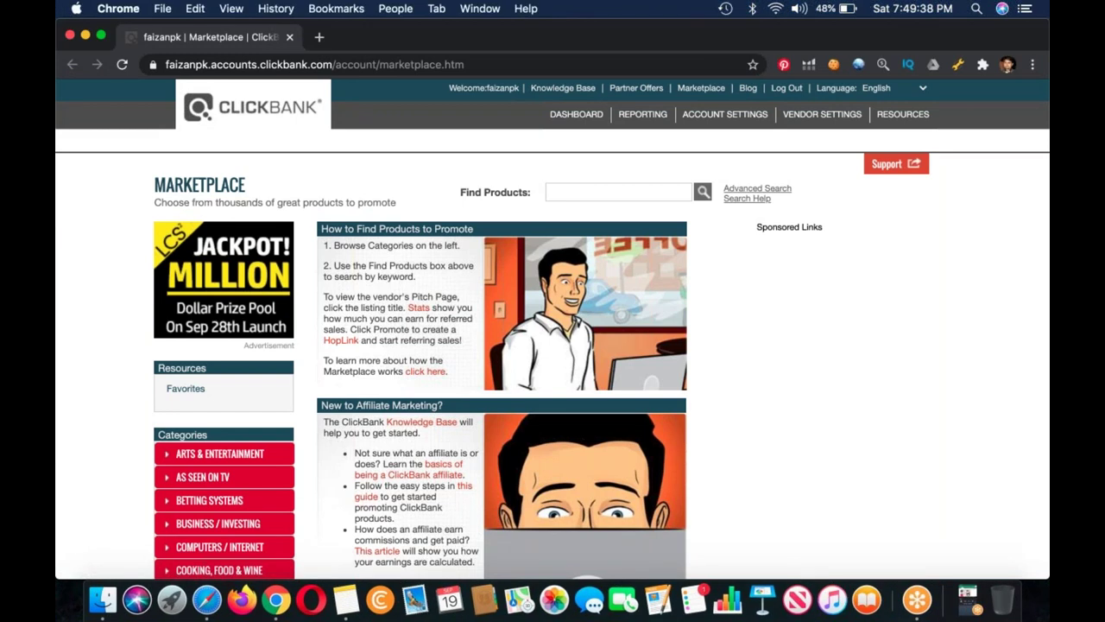
Back in Notes, append "Username:" with the account username and a sample hoplink.clickbank.net/fssds link to the "How to Create an Account" bullet
click(345, 602)
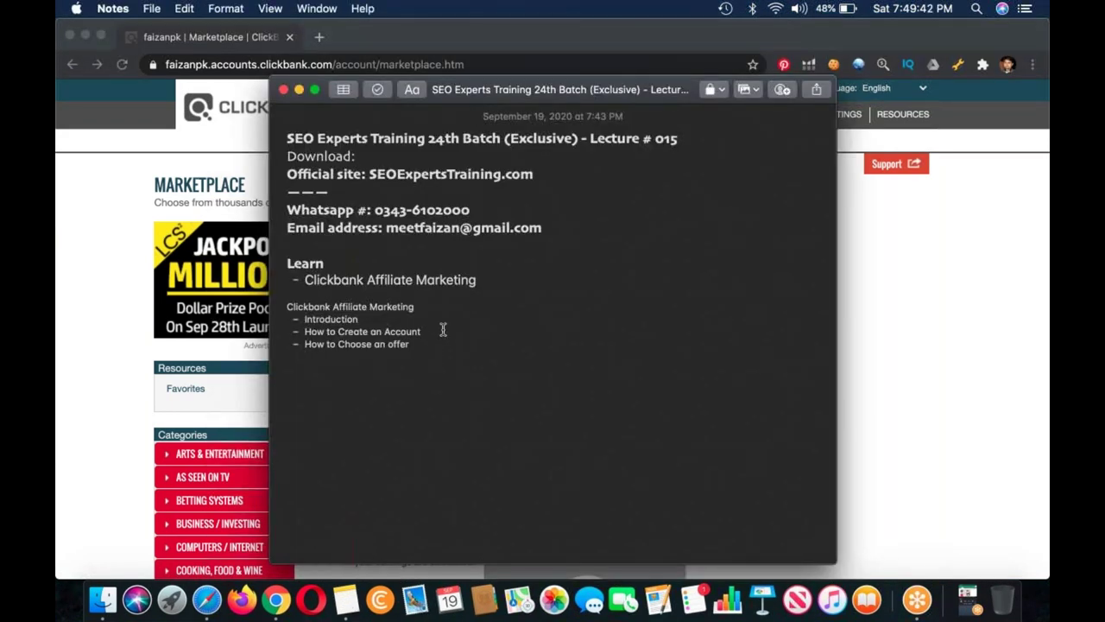
text(-)
text(Username)
key(BackSpace)
key(BackSpace)
key(BackSpace)
key(BackSpace)
key(BackSpace)
key(BackSpace)
text(ername: faizanpk - https://faizanpk)
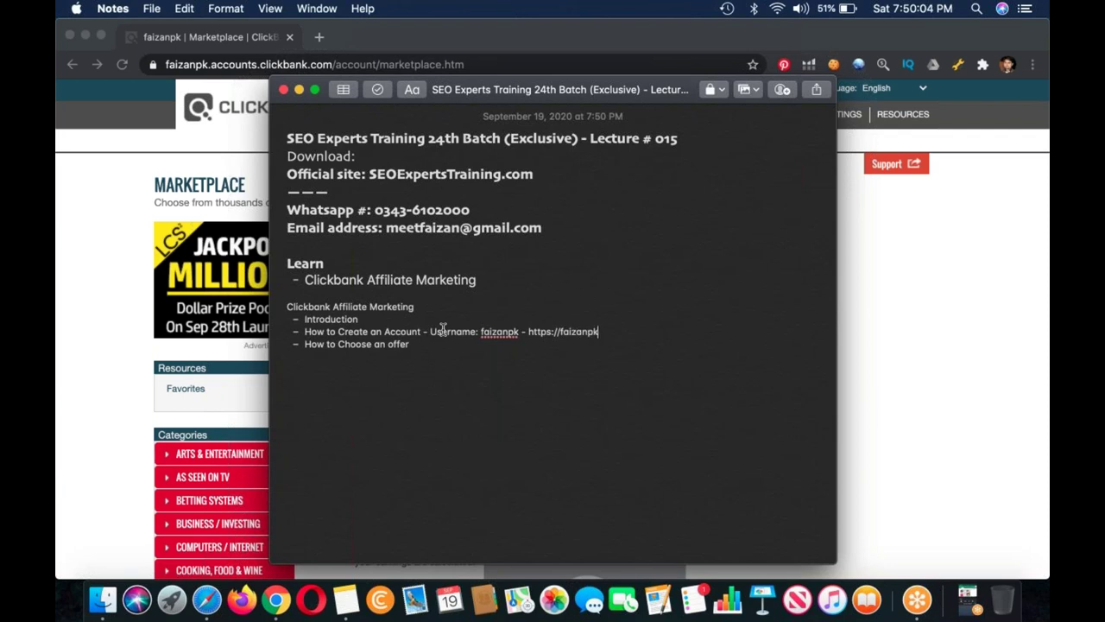
text(.hoplink.)
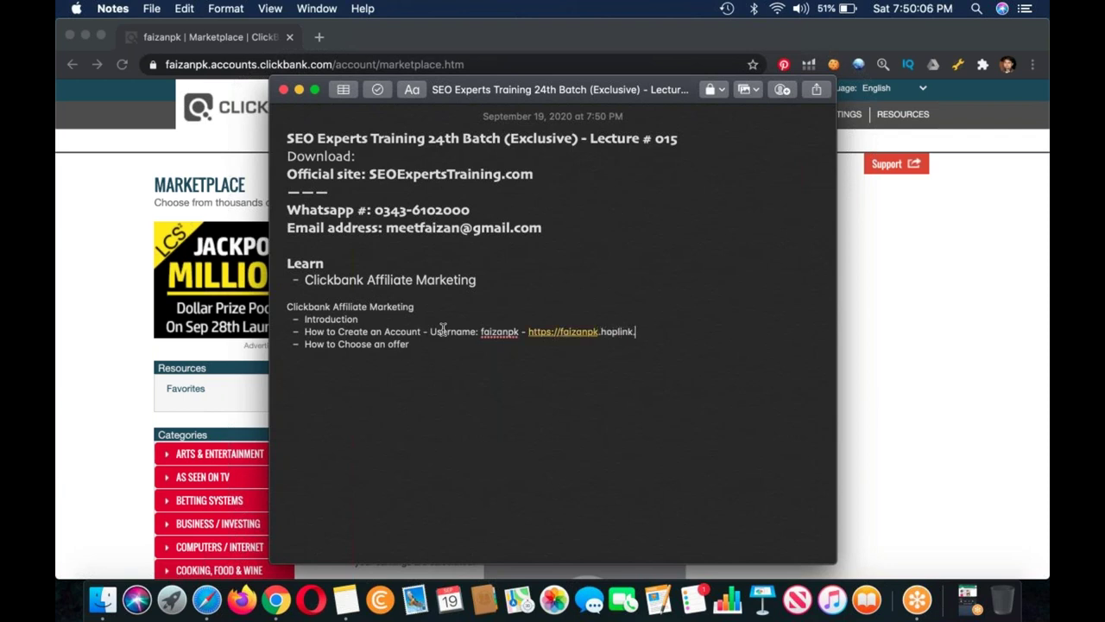
text(clickbank.net/fssds)
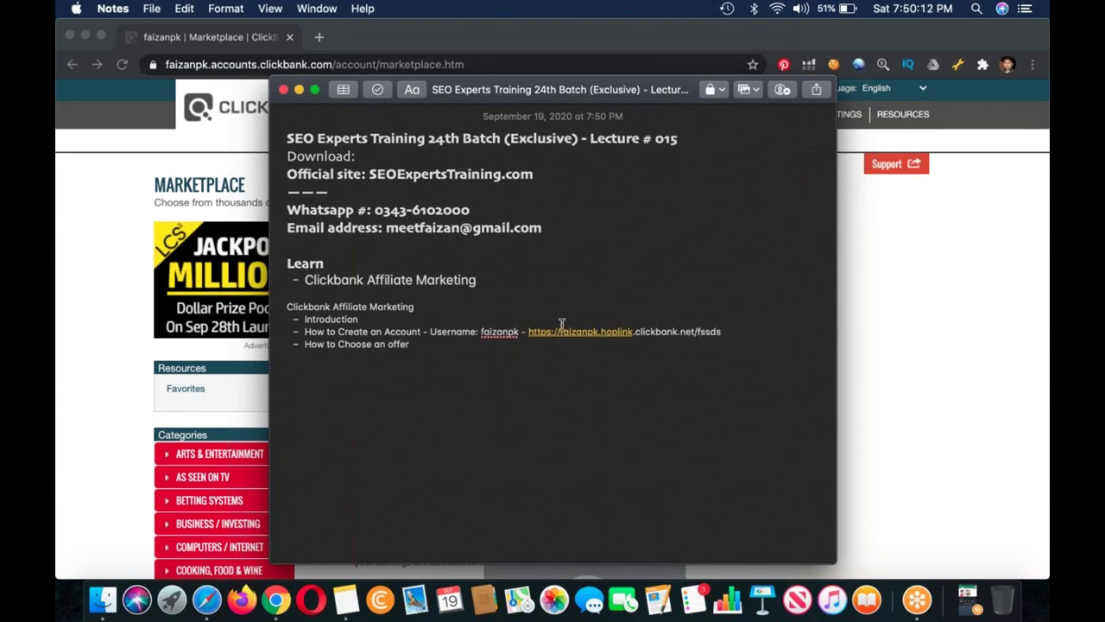
Delete the sample hoplink address after the username, keeping the trailing dash
key(BackSpace)
key(BackSpace)
key(BackSpace)
key(BackSpace)
key(BackSpace)
key(BackSpace)
key(BackSpace)
key(BackSpace)
key(BackSpace)
key(BackSpace)
key(BackSpace)
key(BackSpace)
key(BackSpace)
key(BackSpace)
key(BackSpace)
key(BackSpace)
key(BackSpace)
key(BackSpace)
key(BackSpace)
key(BackSpace)
key(BackSpace)
key(BackSpace)
key(BackSpace)
key(BackSpace)
key(BackSpace)
key(BackSpace)
key(BackSpace)
key(BackSpace)
key(BackSpace)
key(BackSpace)
key(BackSpace)
key(BackSpace)
key(BackSpace)
key(BackSpace)
key(BackSpace)
key(BackSpace)
key(BackSpace)
key(BackSpace)
key(BackSpace)
key(BackSpace)
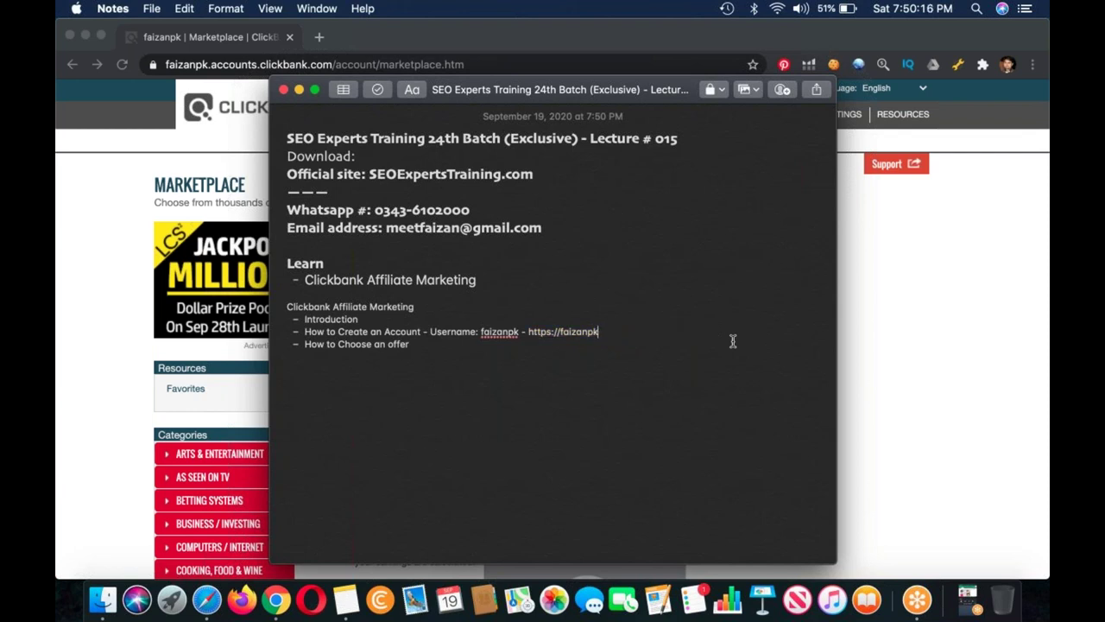
key(BackSpace)
key(BackSpace)
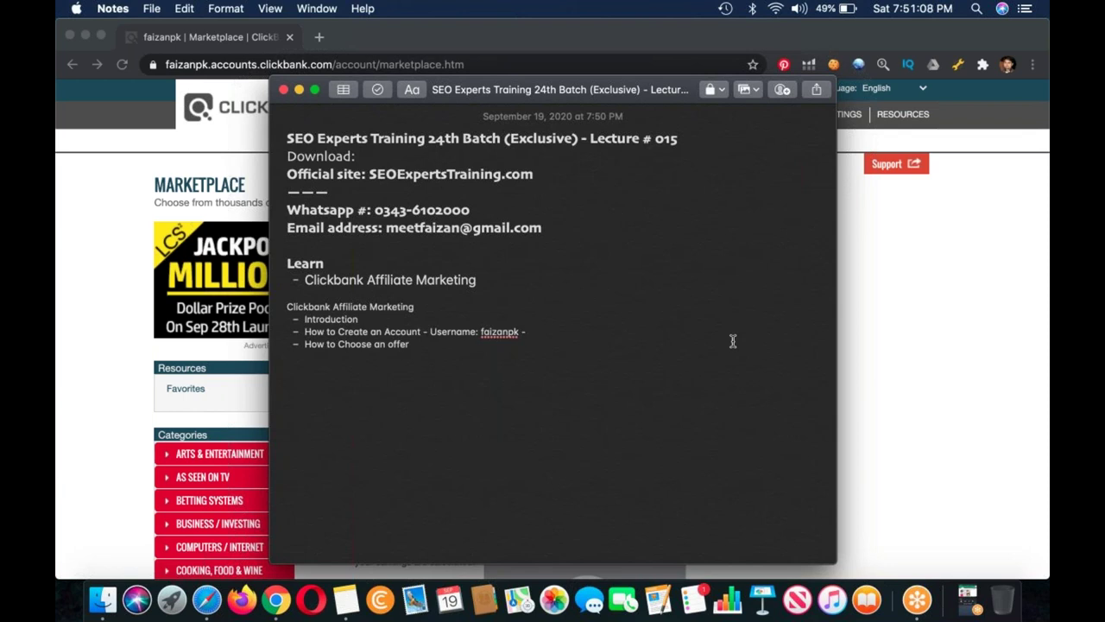
Add the bullet "How to Choose Winning Keyword" at the end of the Clickbank Affiliate Marketing list
click(603, 386)
key(BackSpace)
text(How)
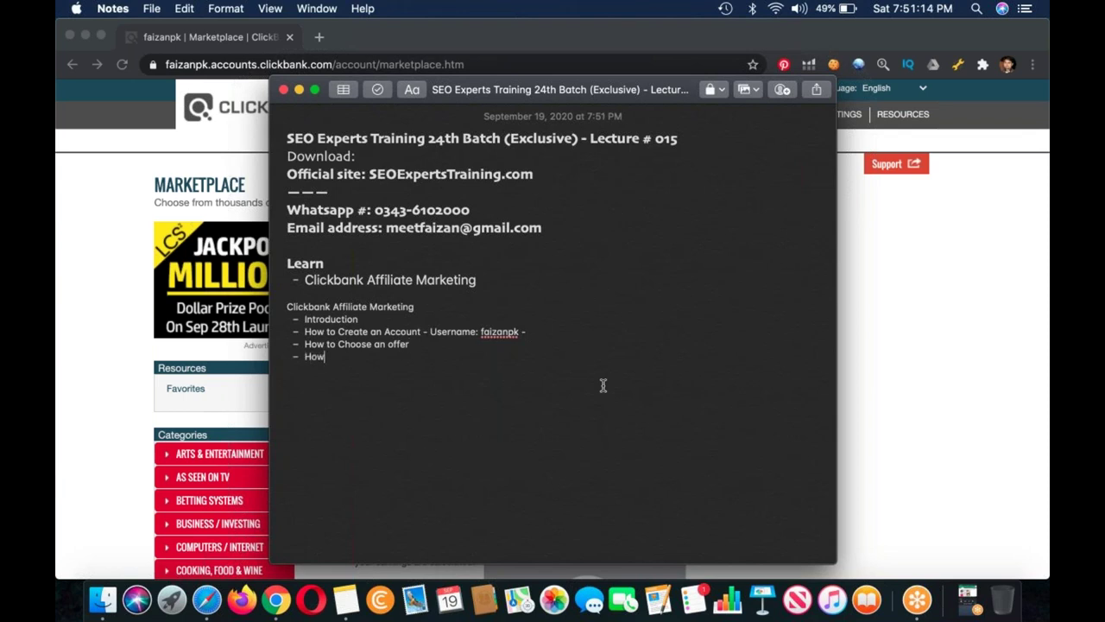
text( to Choose Winning Keyword)
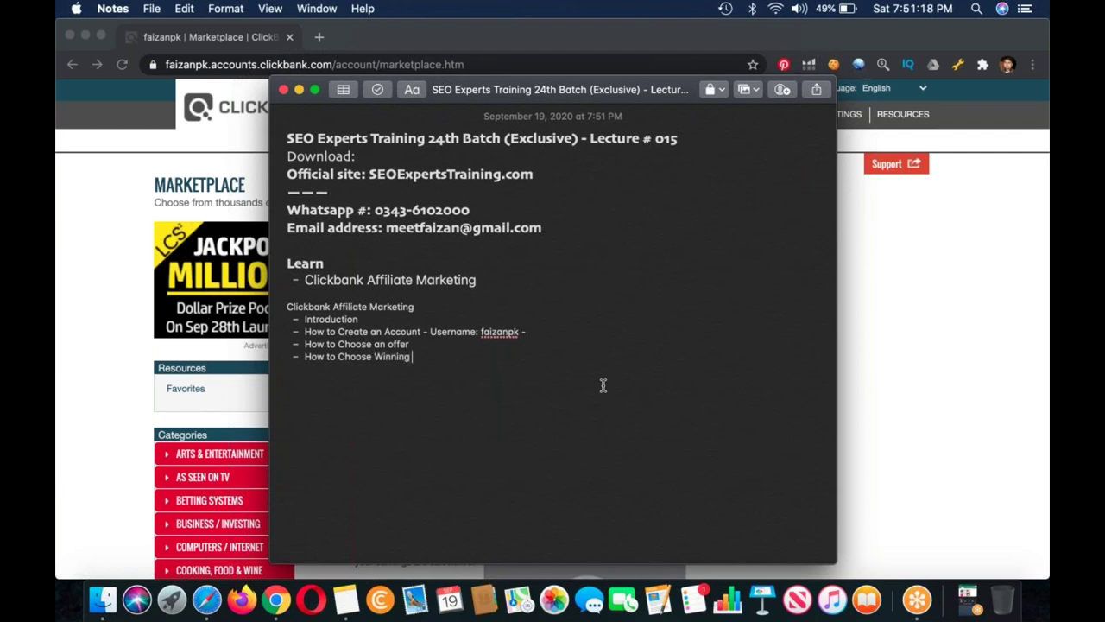
click(1001, 598)
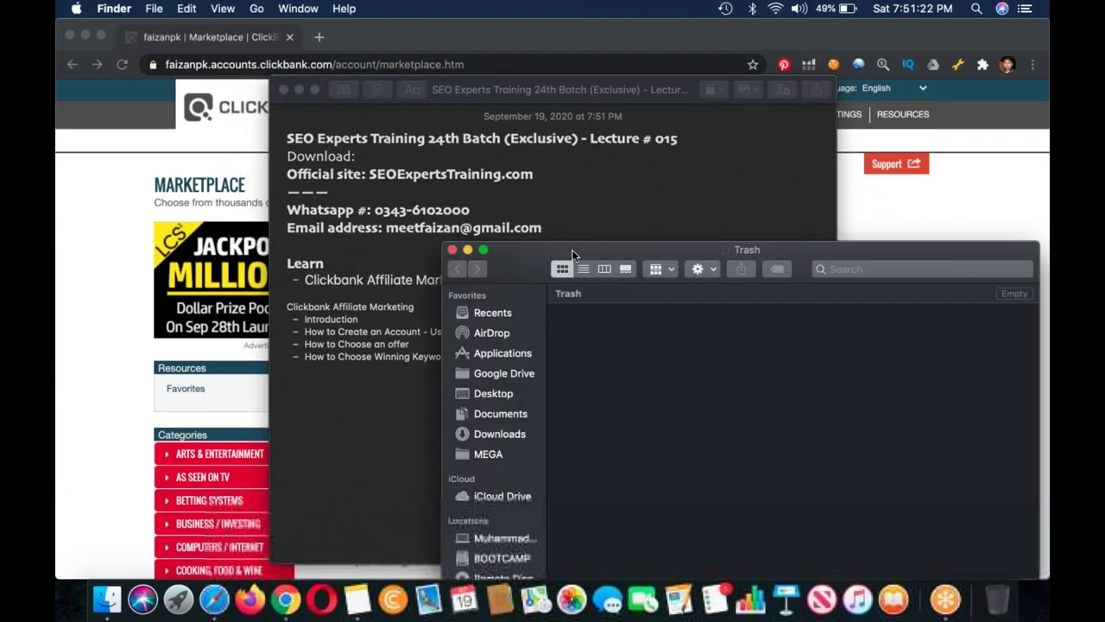
key(super+w)
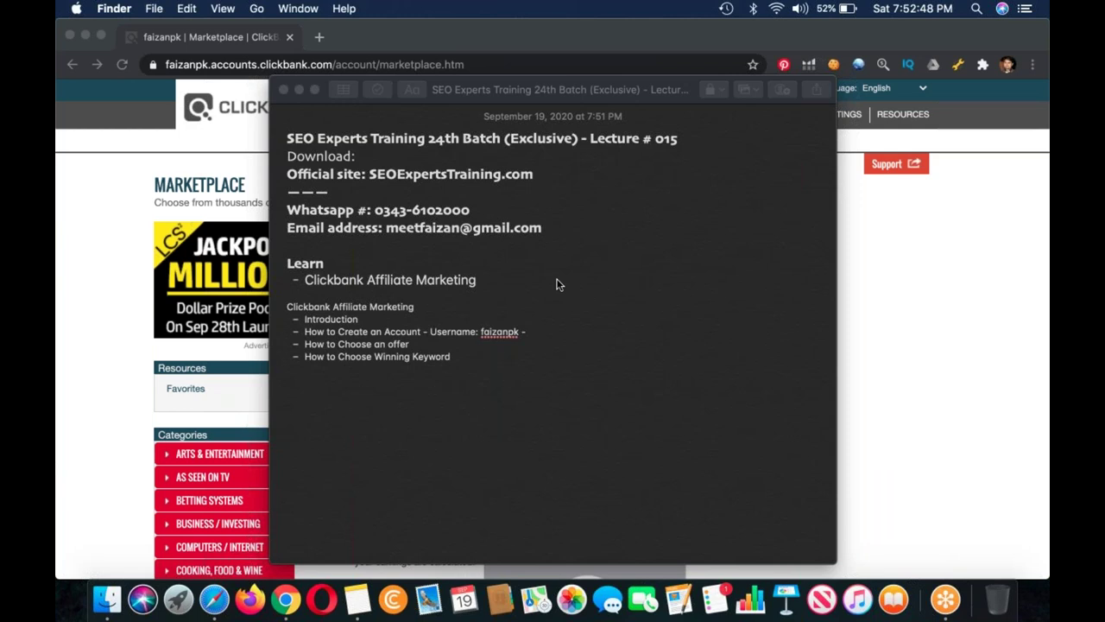
Return to the ClickBank marketplace in Chrome and open the Arts & Entertainment category
click(93, 448)
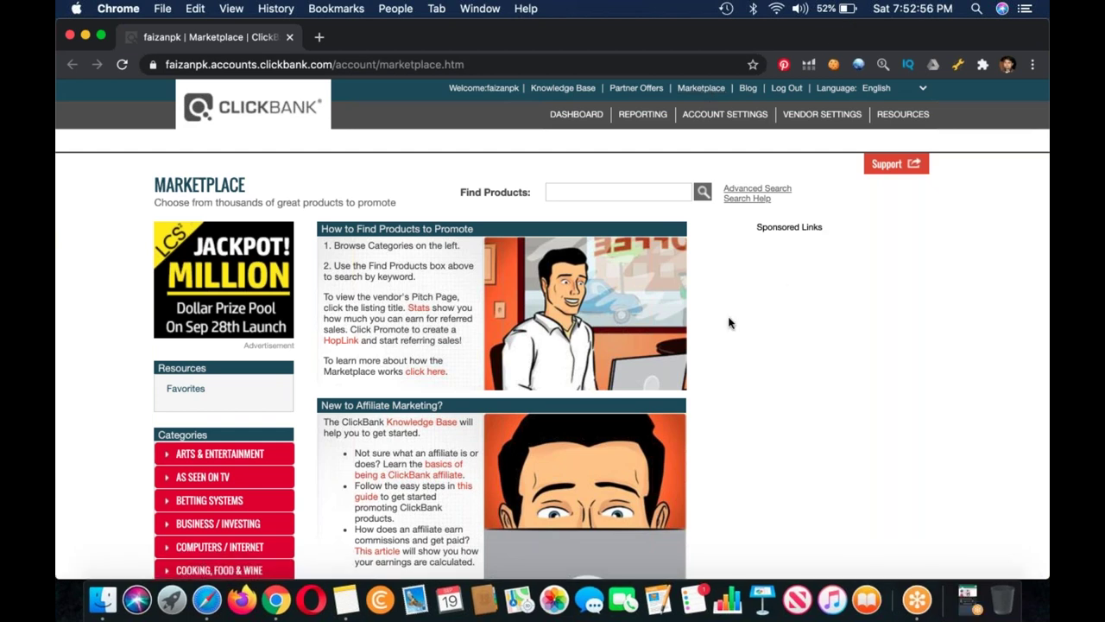
scroll(301, 383, down, 5)
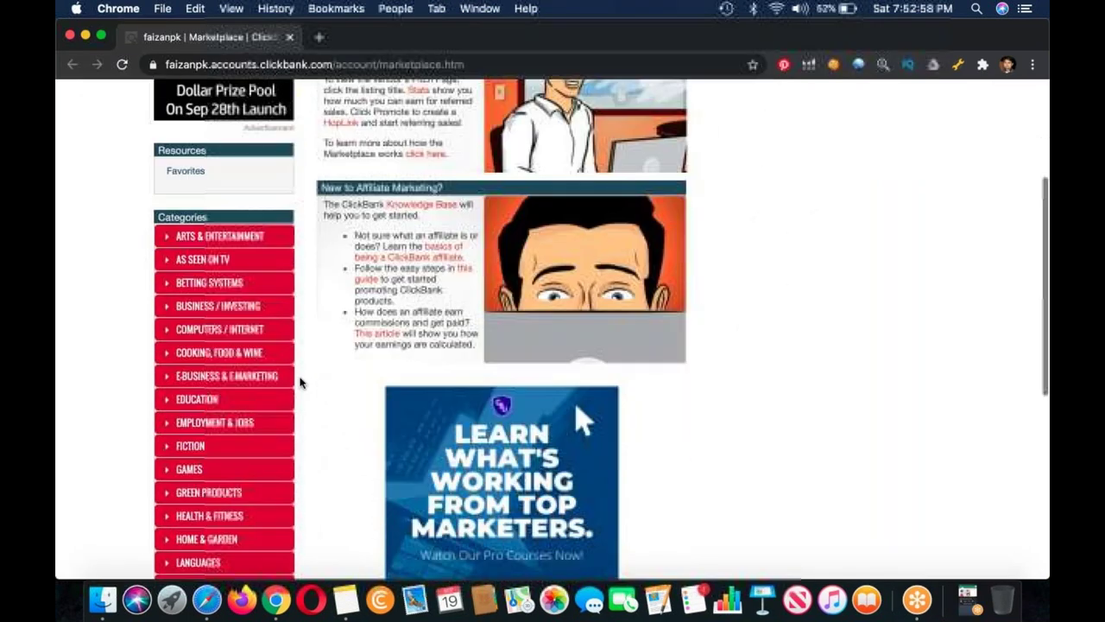
click(240, 237)
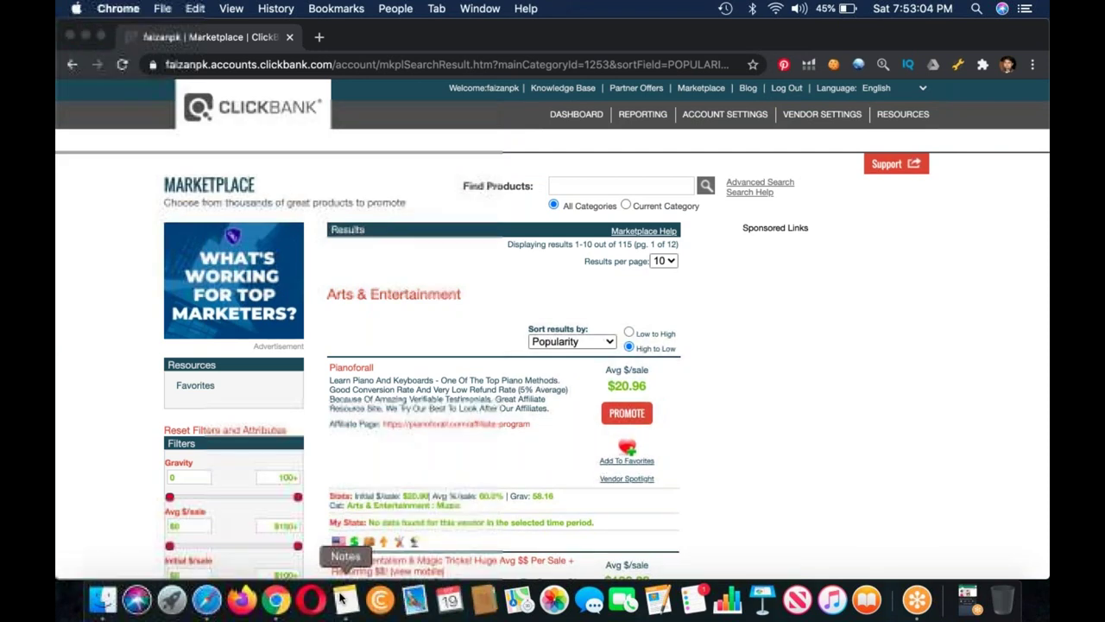
Switch to the note and write the heading "How to Choose an Offer?" below the bullet list
click(345, 599)
text(Ho)
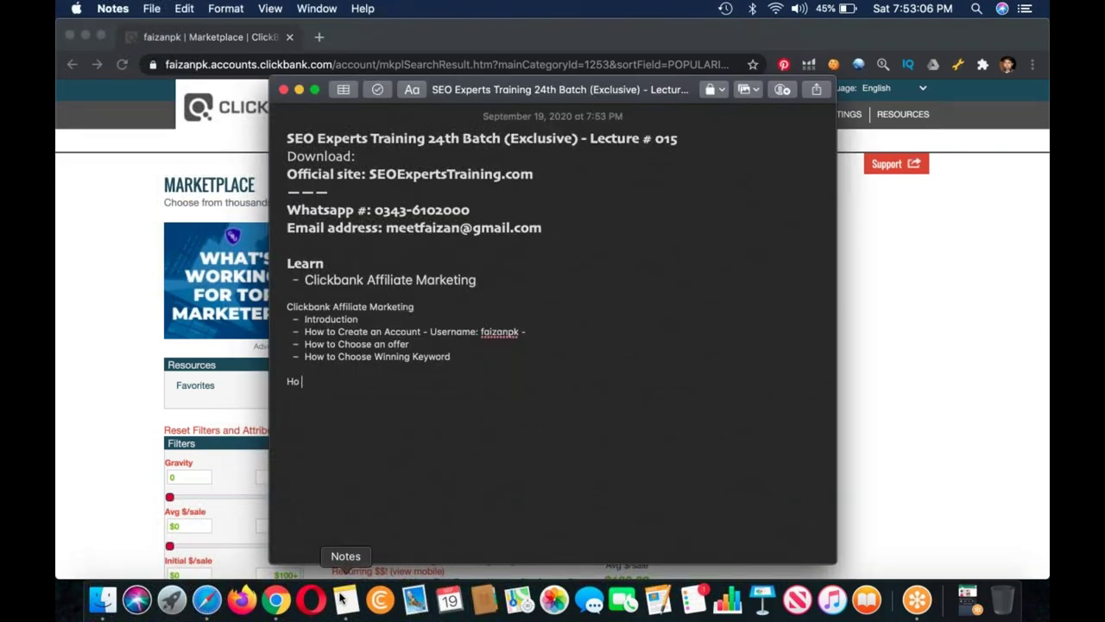
text(w to Choose o)
text( Winning)
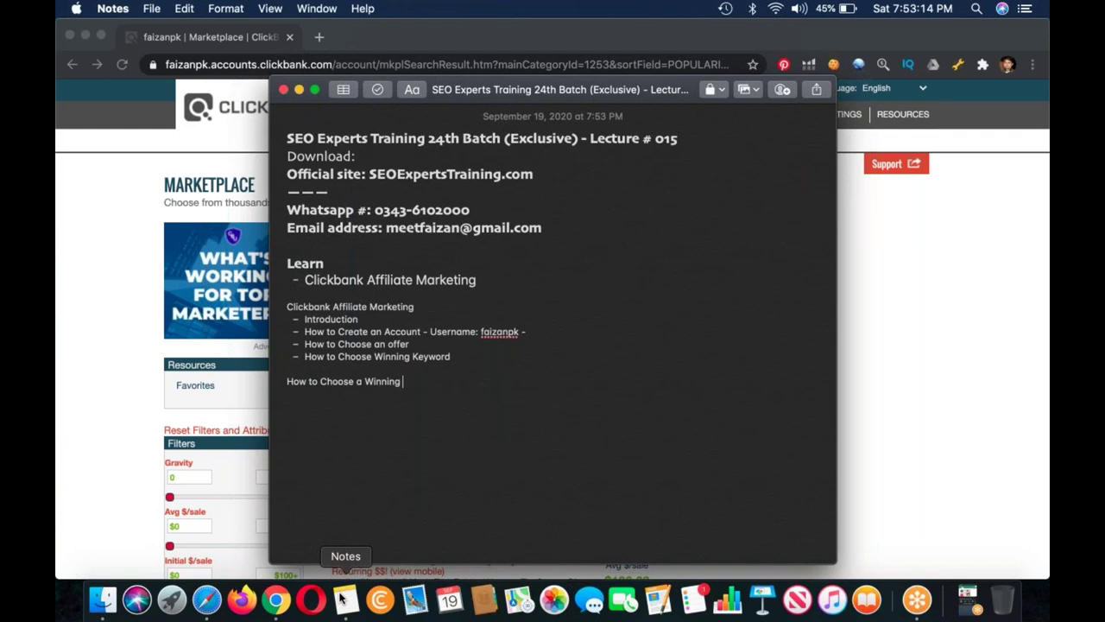
key(BackSpace)
key(BackSpace)
key(BackSpace)
key(BackSpace)
key(BackSpace)
key(BackSpace)
key(BackSpace)
key(BackSpace)
text(N)
key(BackSpace)
text(n Offer?)
Add the dashed bullets "Gravity: 50+" and "Category: Any" under the offer heading
key(Return)
text(Gro)
text(vity: )
text(50+)
key(Return)
text(Category)
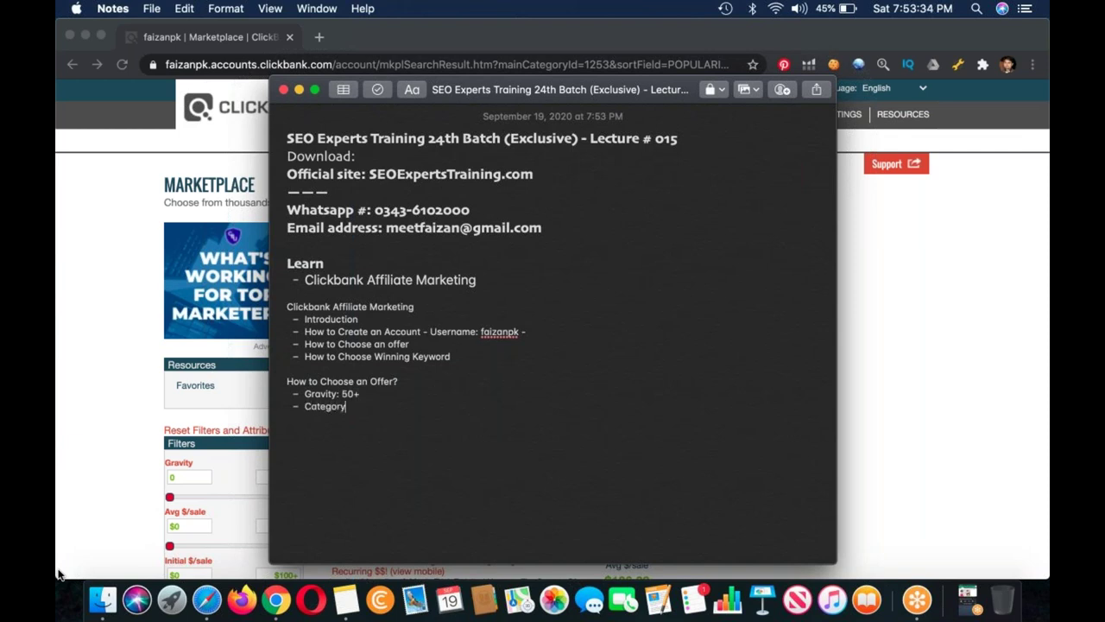
text(: Any)
Append "Method # 1" to the offer heading and add the bullet "Avg $/Sale: $30" to its list
click(436, 382)
text(Method# 1)
click(437, 381)
text(Av)
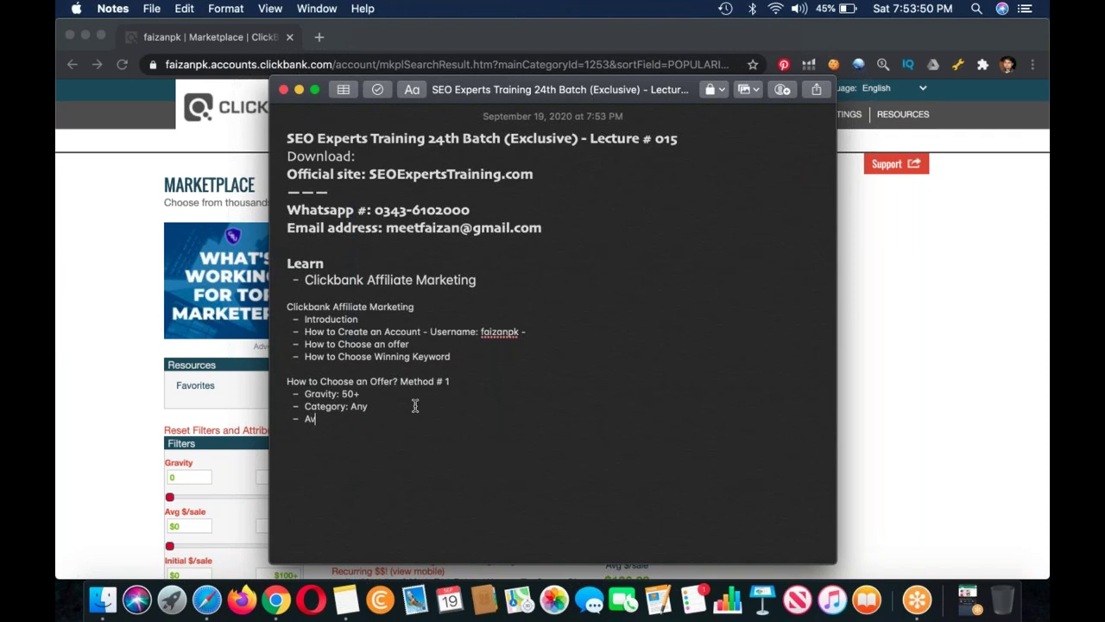
text(g $/Sale: $30)
Make the "How to Choose an Offer? Method # 1" heading bold and one size larger
drag(449, 382, 276, 382)
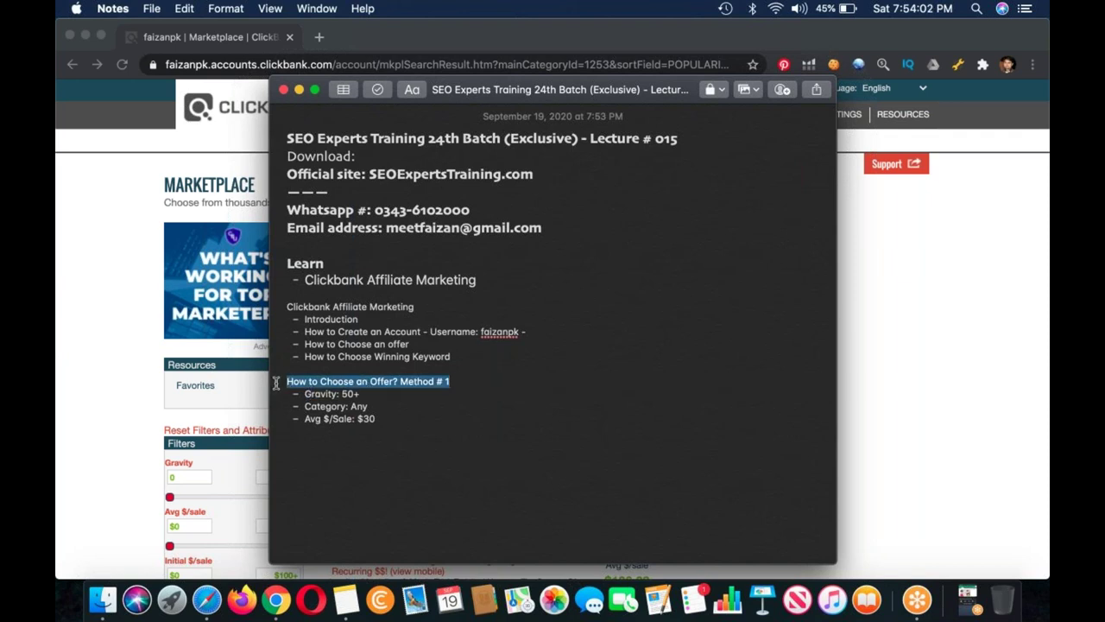
key(super+plus)
key(super+b)
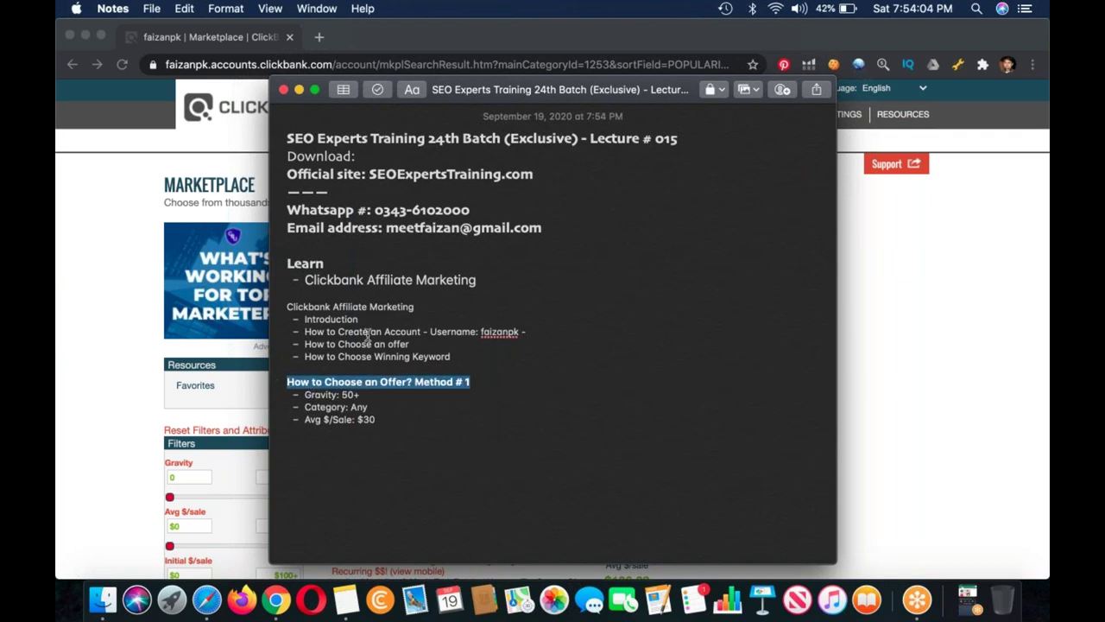
Make the small "Clickbank Affiliate Marketing" heading bold and two sizes larger
triple_click(339, 306)
key(super+b)
key(super+plus)
key(super+plus)
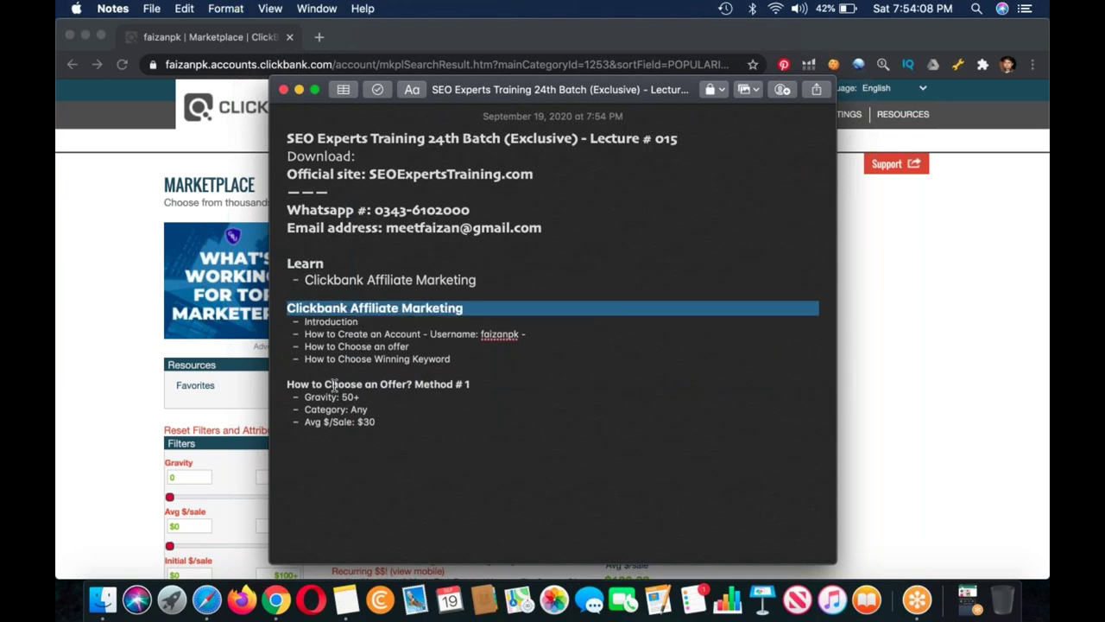
Enlarge the "How to Choose an Offer? Method # 1" heading by two more sizes and deselect it
triple_click(332, 385)
key(super+plus)
key(super+plus)
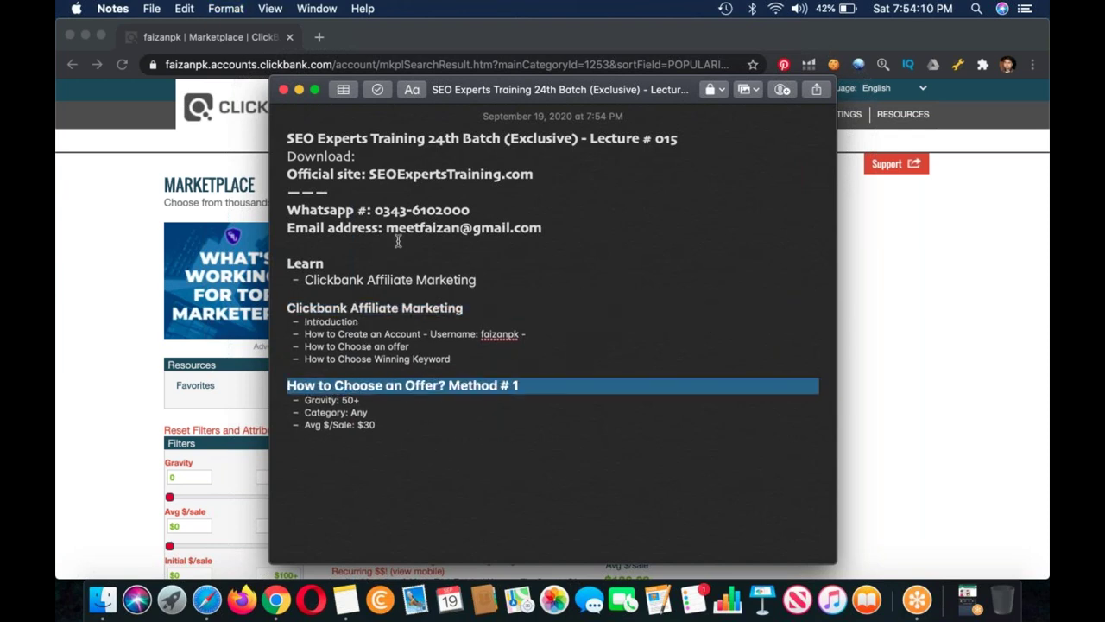
click(302, 262)
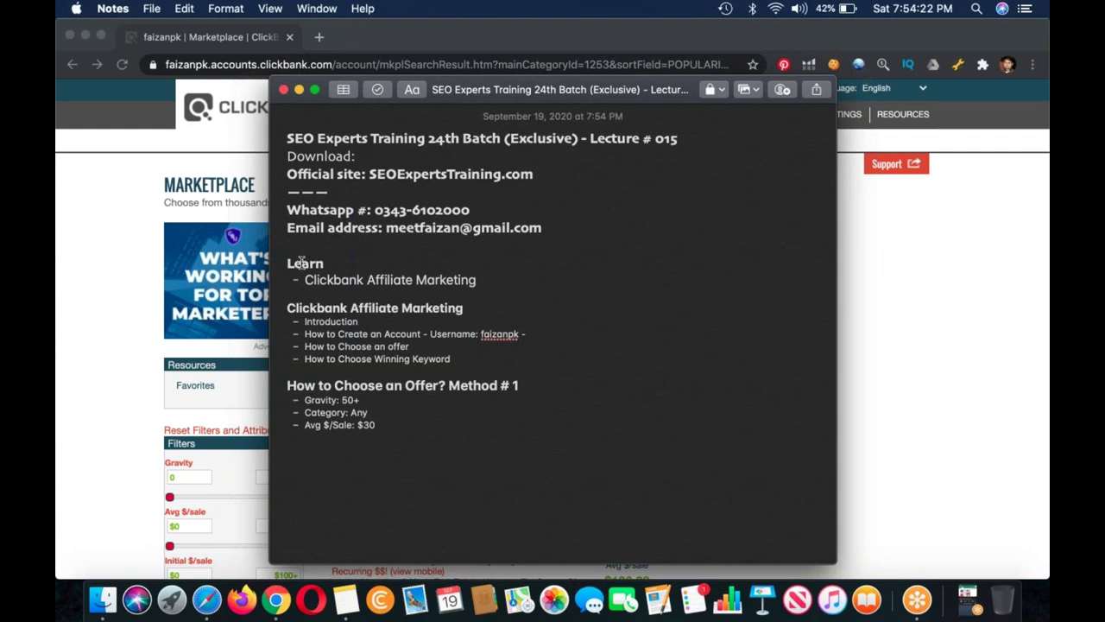
click(445, 446)
Switch back to Chrome and sort the Arts & Entertainment marketplace results by Gravity
click(129, 472)
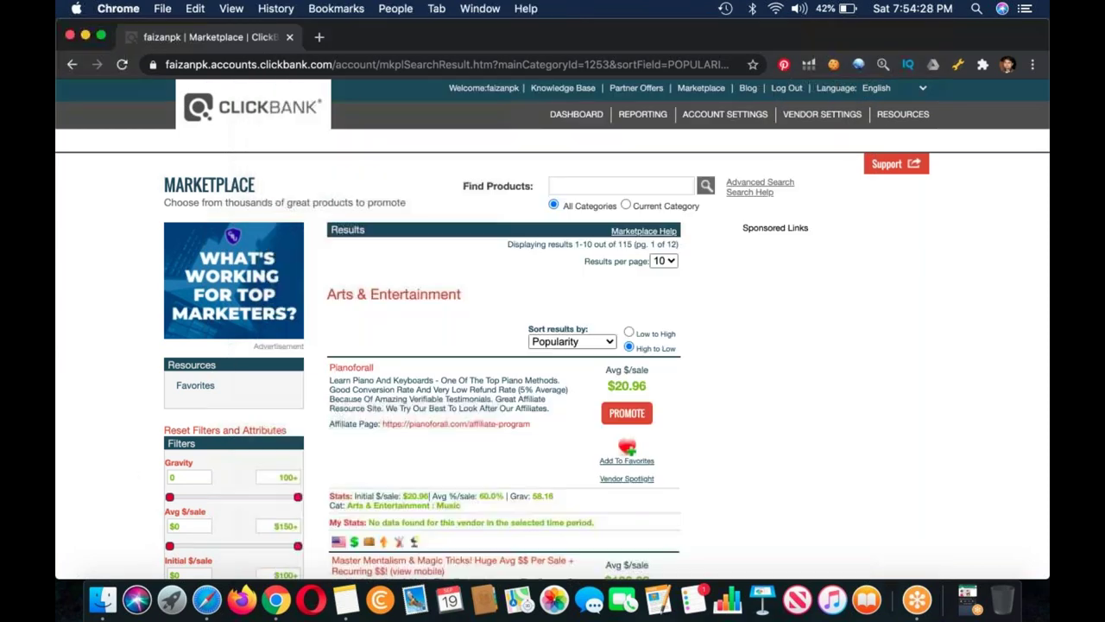
click(563, 344)
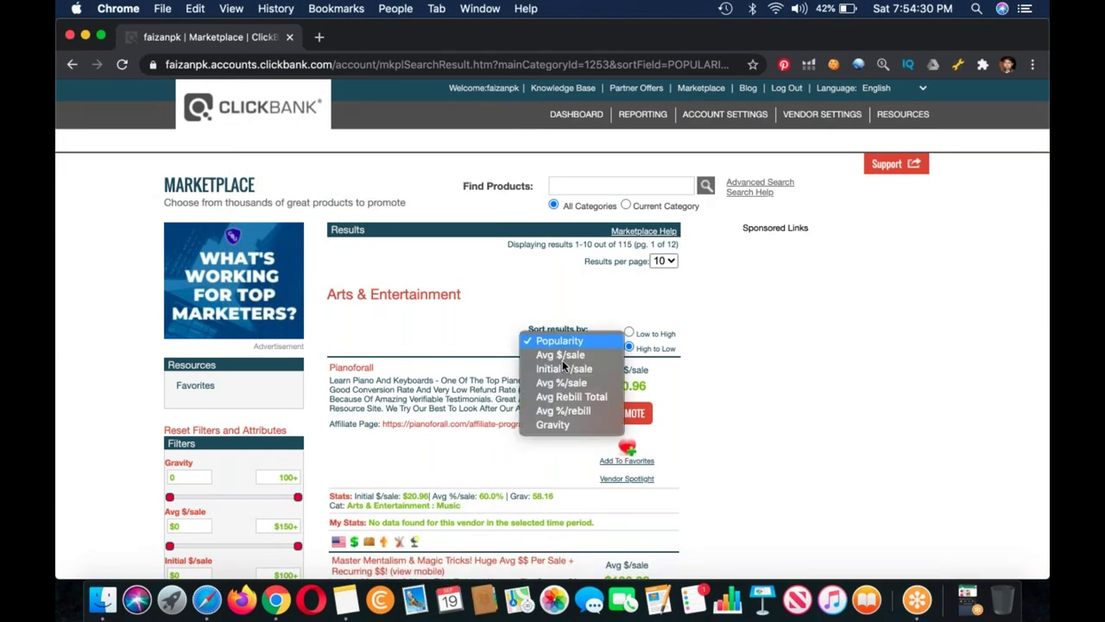
click(558, 424)
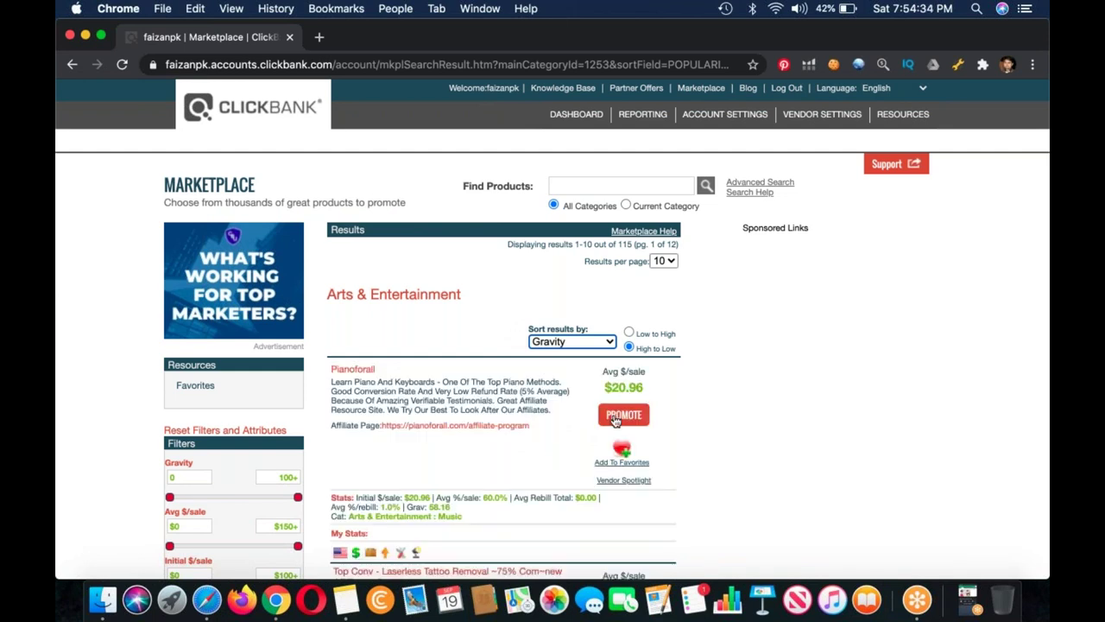
Switch to the lesson note and add the lines "Offer Link = HOP Link" and "Product Seller = Vendor" below the Method # 1 criteria
scroll(615, 418, down, 2)
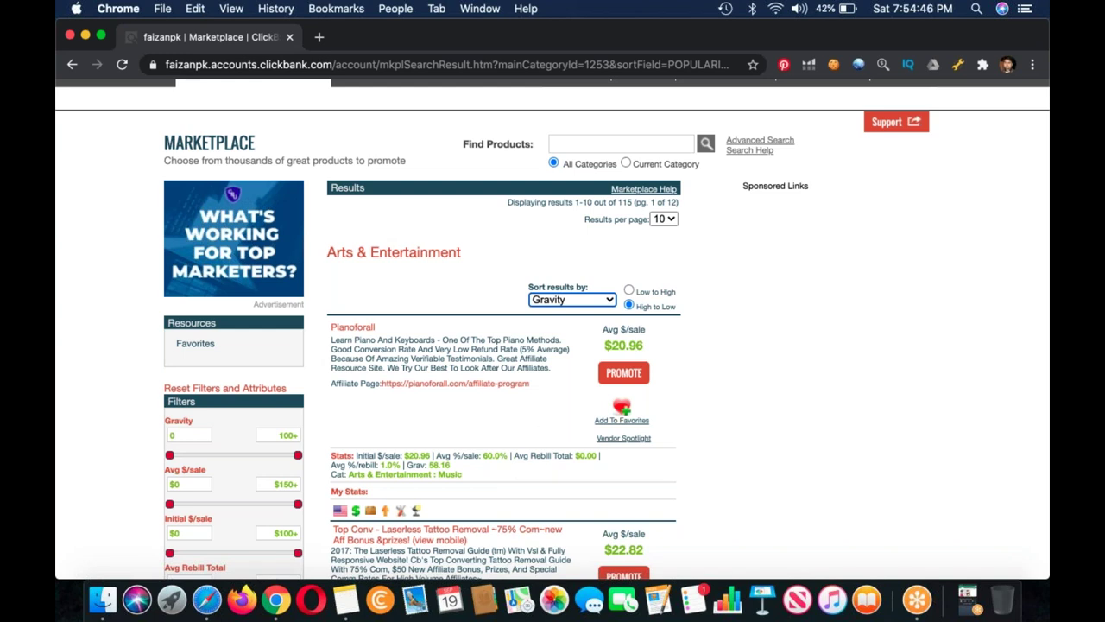
click(345, 599)
click(478, 446)
text(Off)
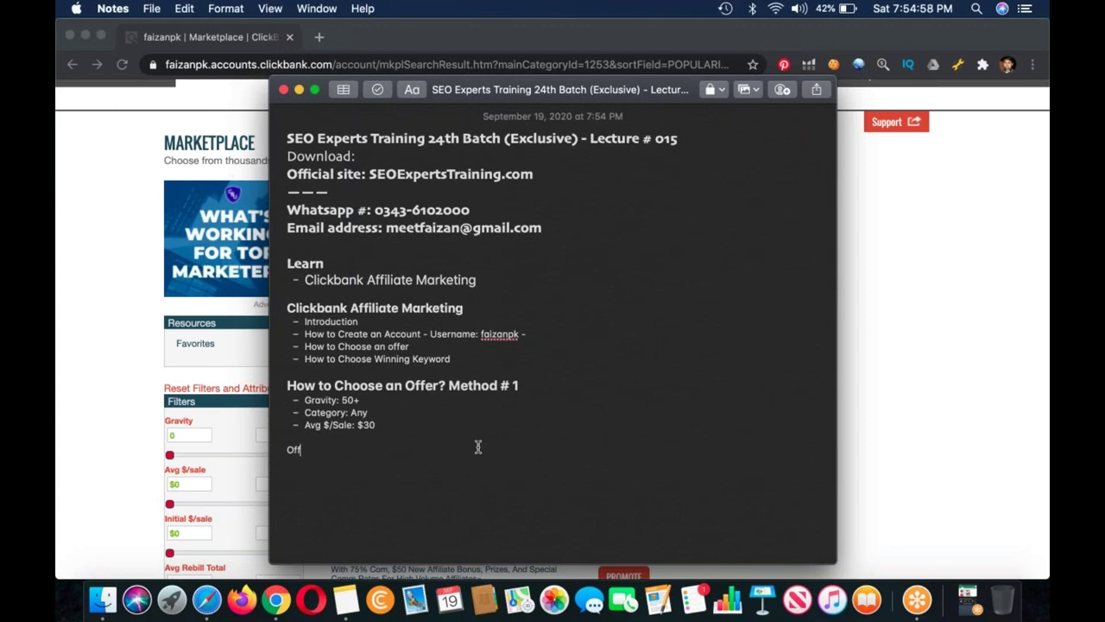
text(er Link = HOP Link)
key(Return)
text(Product Seller = Vendor)
key(Return)
key(Return)
Make the "Offer Link = HOP Link" line bold and deselect it
click(394, 449)
shift+click(287, 449)
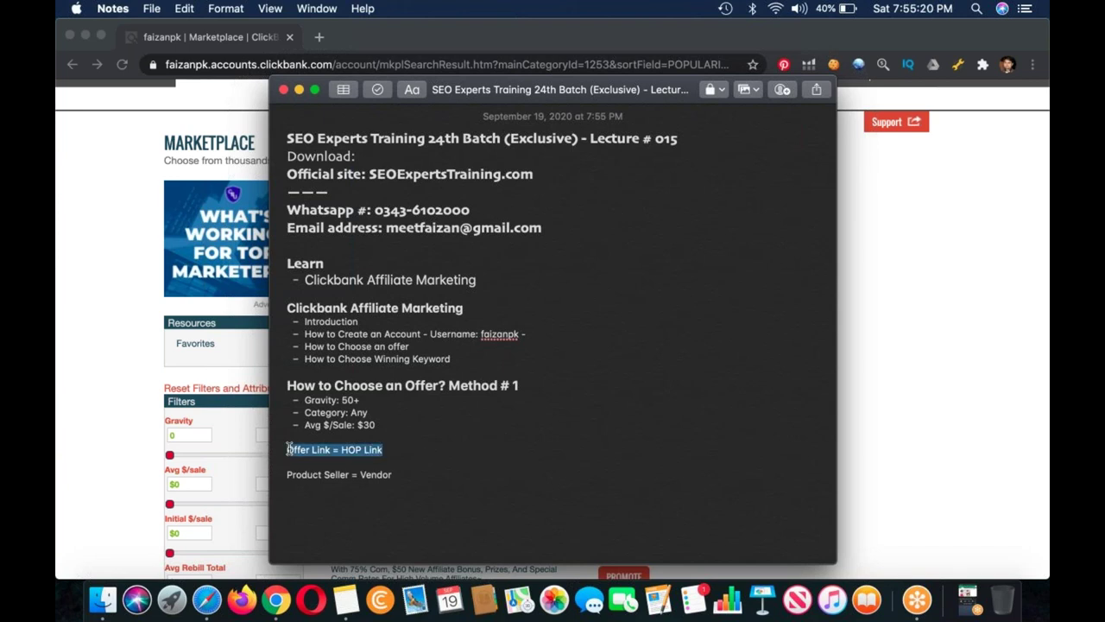
key(super+b)
click(328, 475)
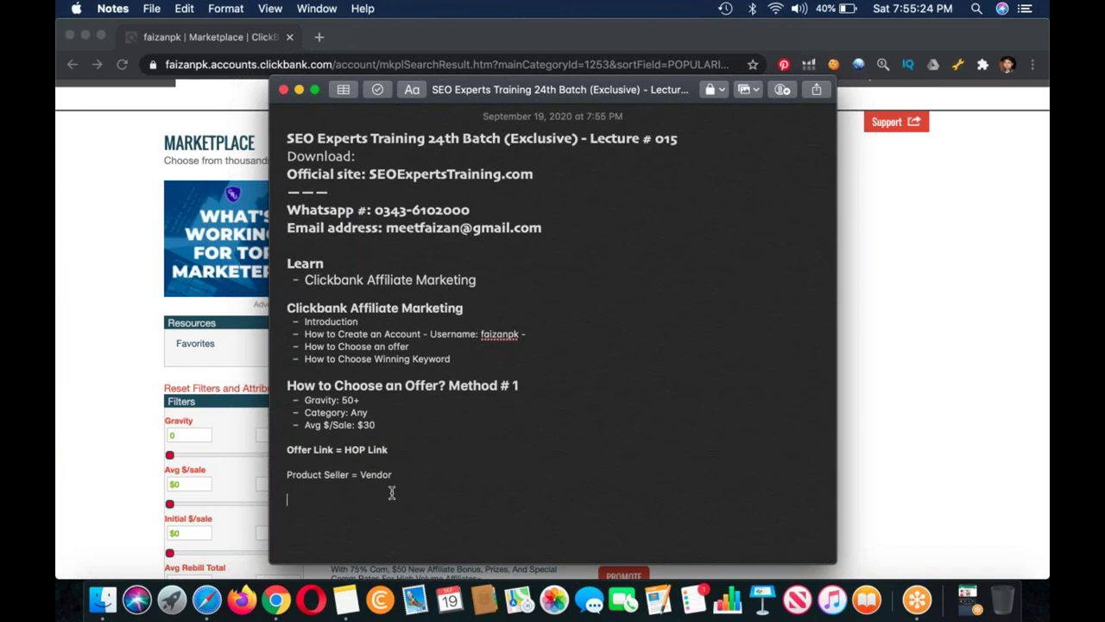
Switch back to Chrome, generate a HopLink for the Pianoforall offer without a tracking ID, and copy it
click(112, 480)
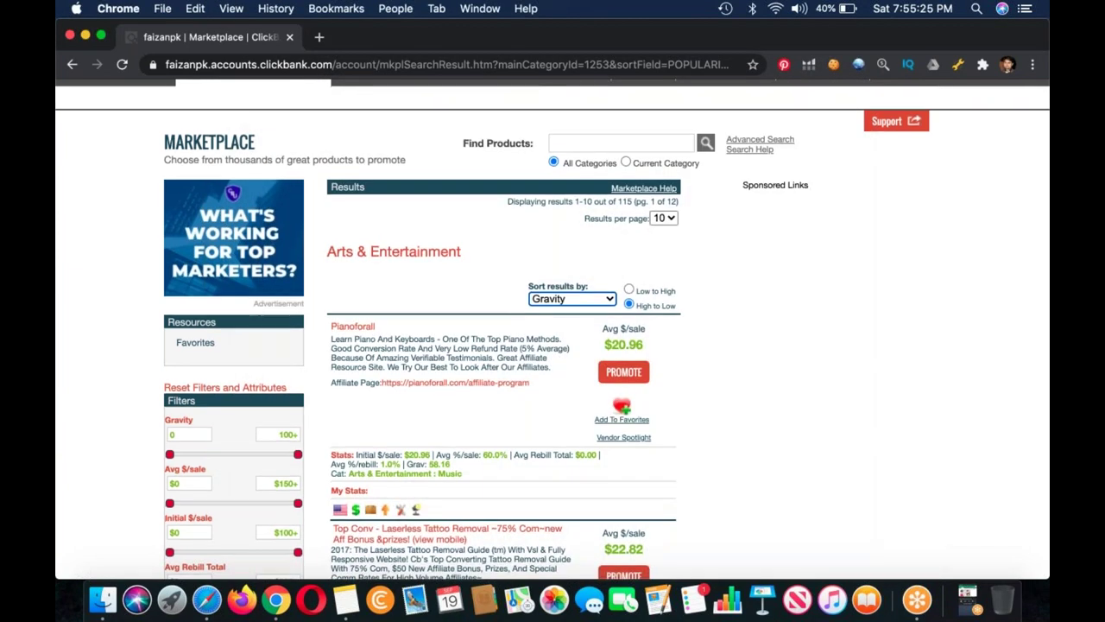
scroll(624, 255, down, 3)
scroll(623, 255, up, 2)
scroll(624, 254, down, 1)
click(623, 255)
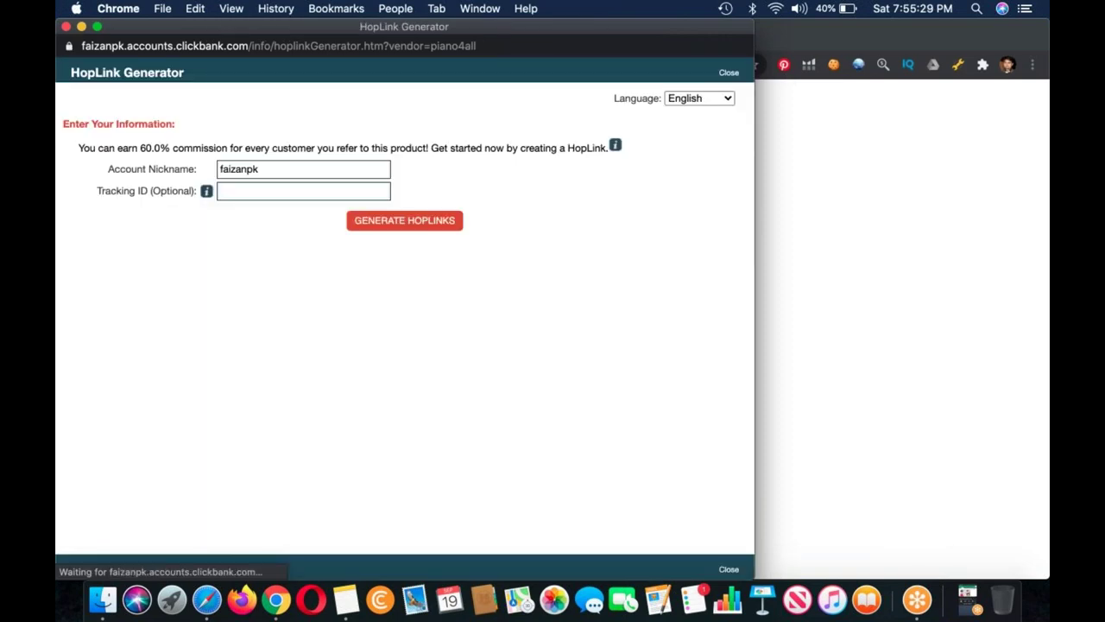
click(411, 222)
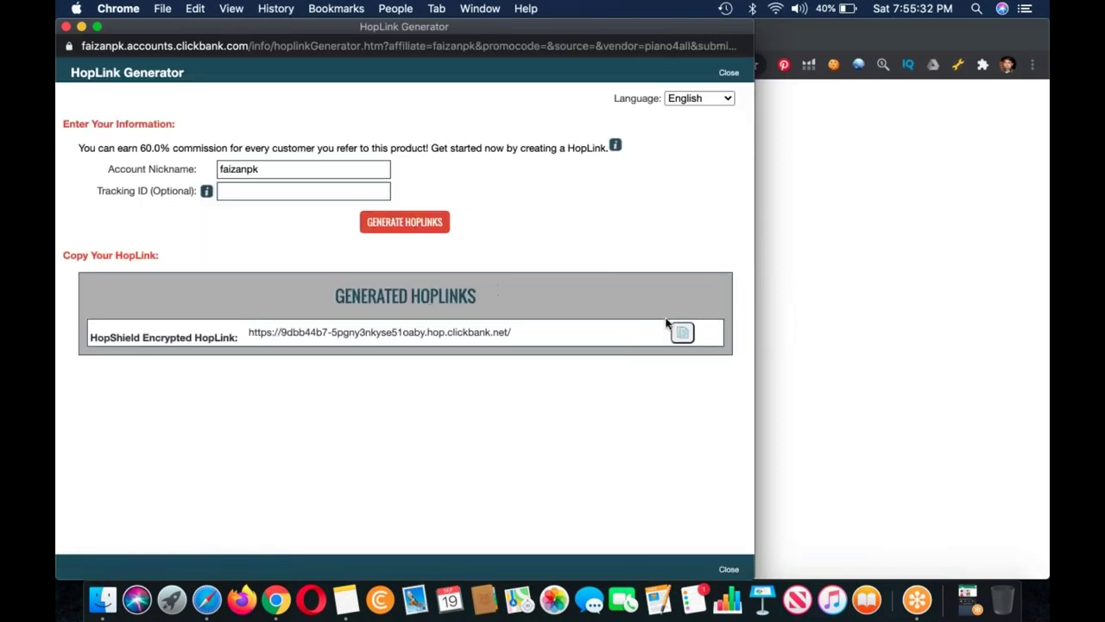
click(682, 332)
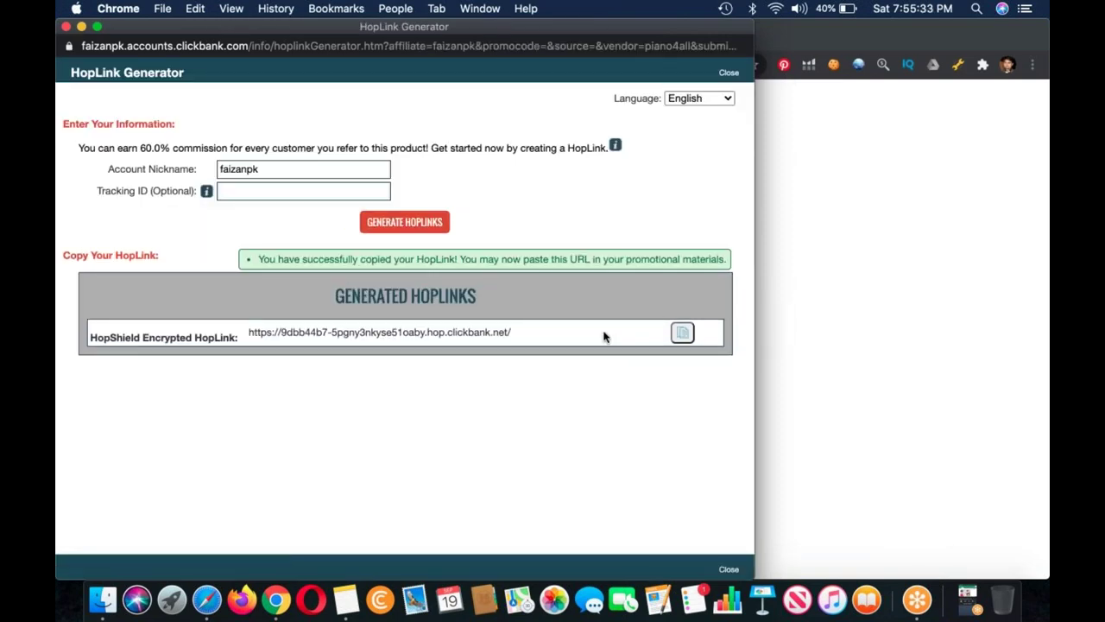
Return to the note and add "Offer name: Piano for All" plus a "HOP Link:" line containing the copied link
click(346, 599)
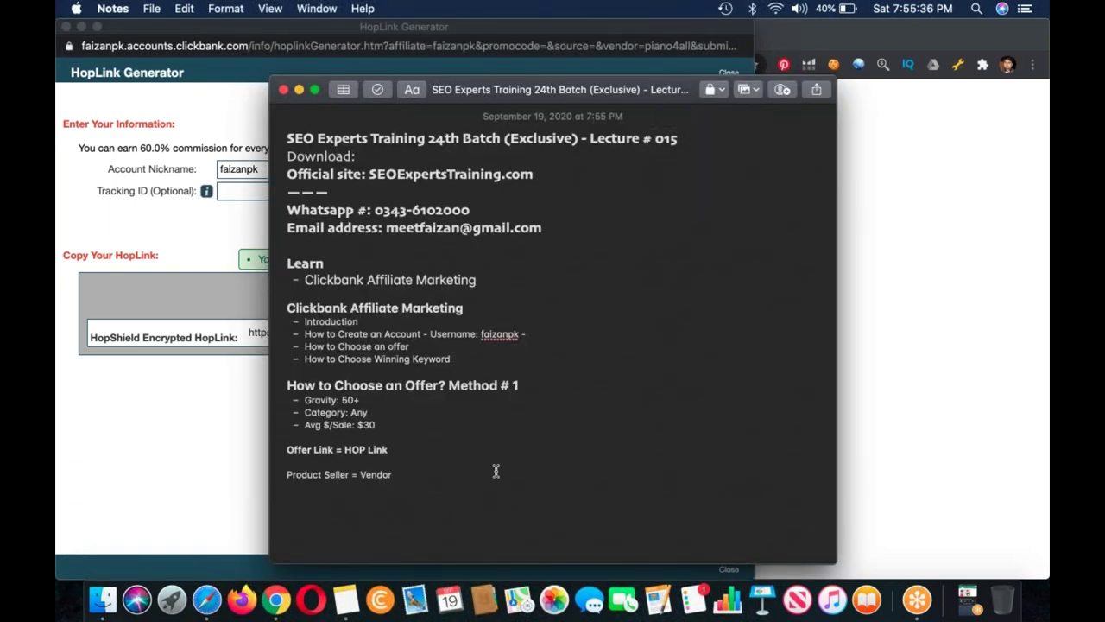
text(Offer name:pi)
key(BackSpace)
key(BackSpace)
text(Piano for All)
key(Return)
text(HOP Link:)
key(super+v)
key(Return)
Add the line "Avg $/Sale: $20.96" below the HOP Link, checking the Pianoforall listing in Chrome for the value
text(Avg $)
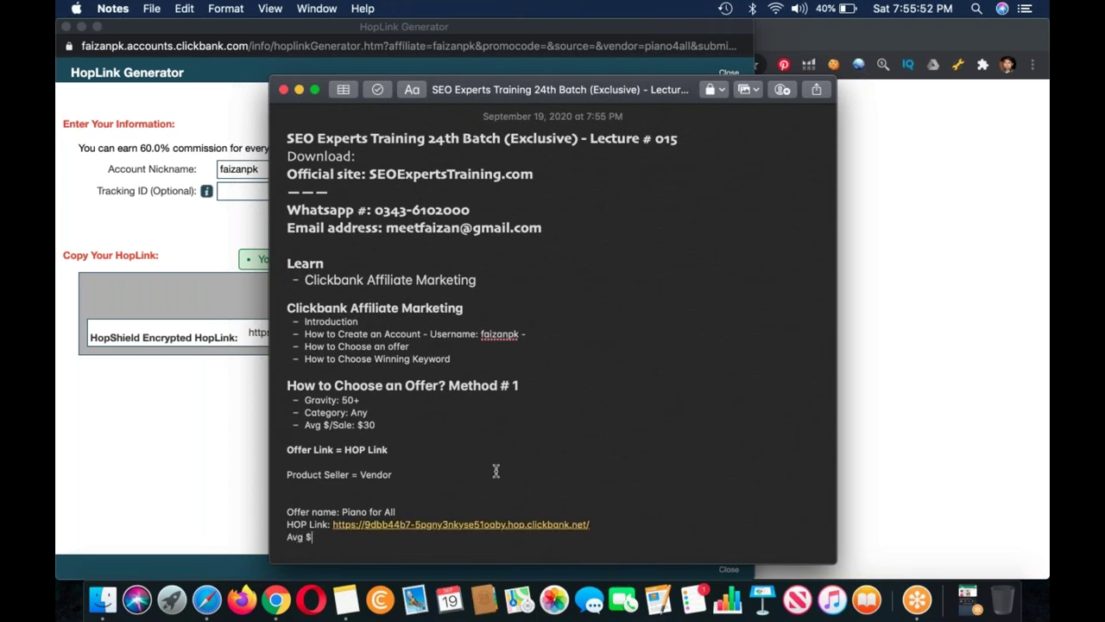
text(/Sale:)
key(super+Tab)
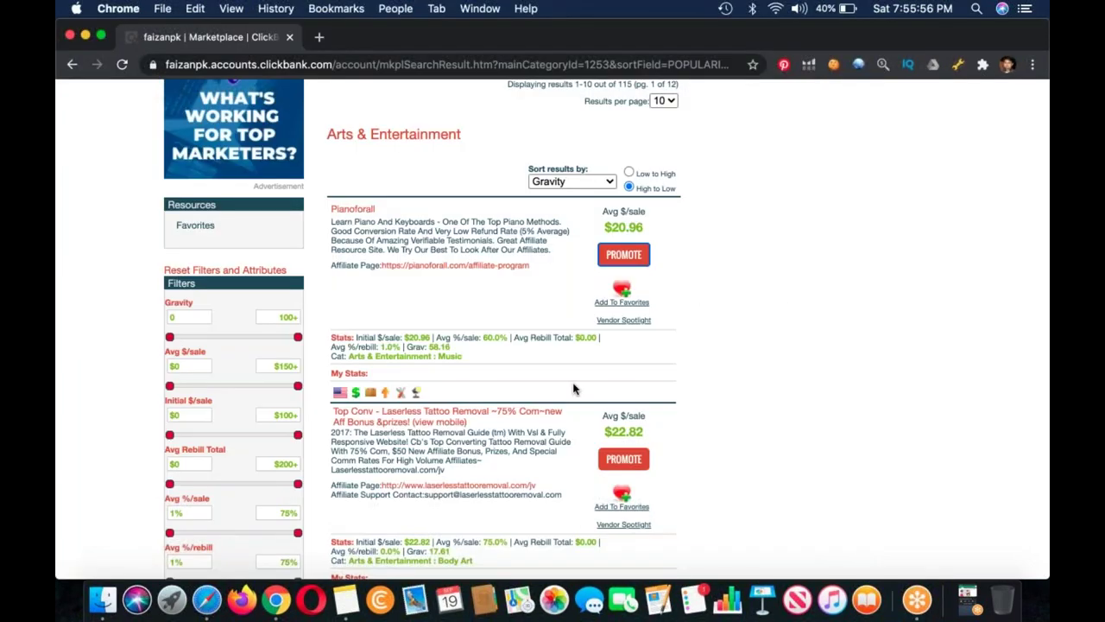
click(345, 598)
text($20.96)
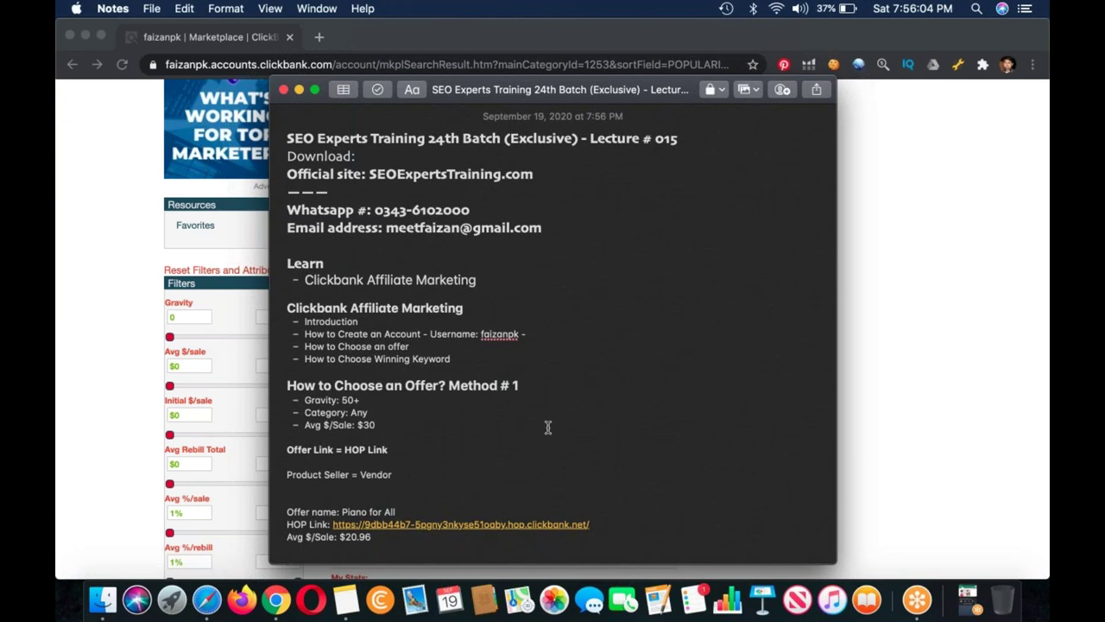
Add the line "Category: Arts & Entertainment / Music" to the offer details, followed by blank lines
key(Return)
text(Category: Arts & Entert)
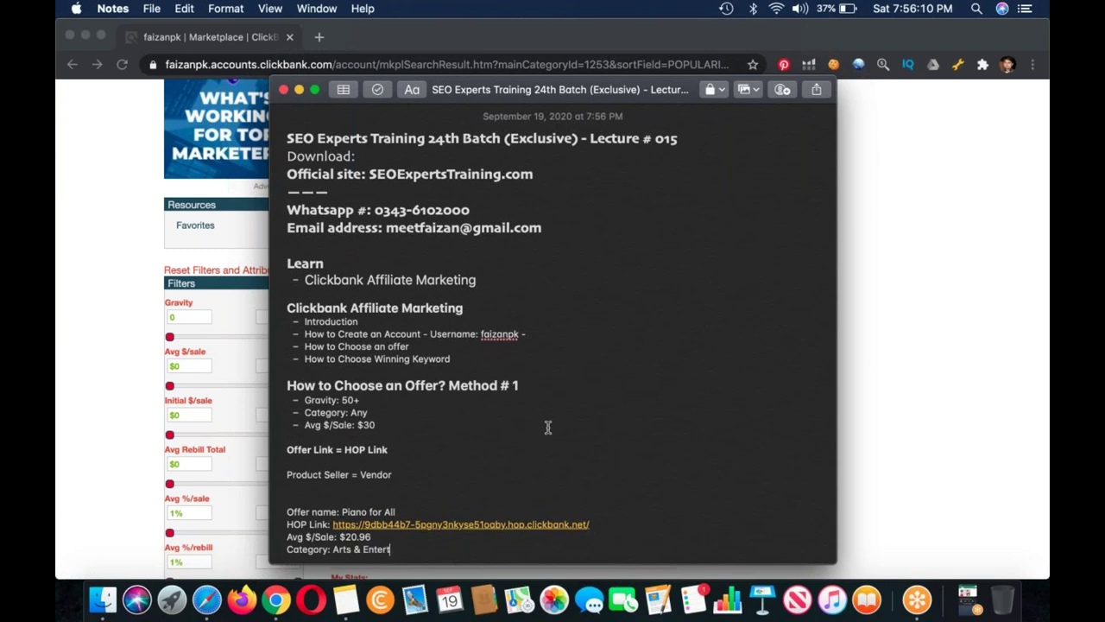
text(ainment / Music)
key(Return)
key(Return)
key(Return)
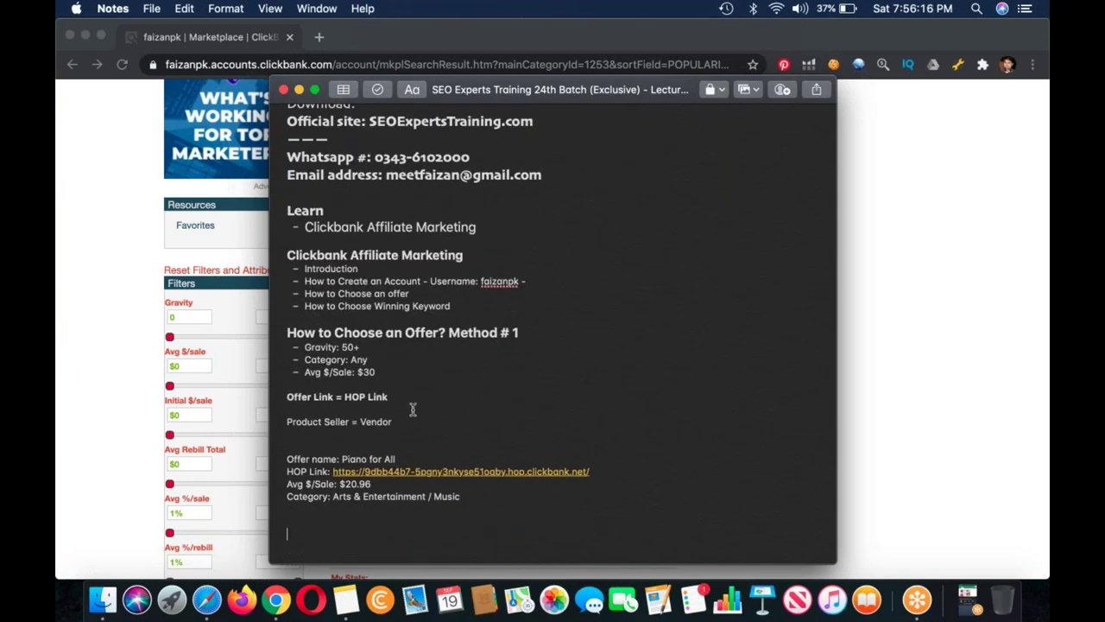
Insert "Gravity: 58.16" between the Avg $/Sale and Category lines, moving the note window aside to read the listing
drag(381, 483, 270, 484)
click(383, 486)
key(Return)
text(Gr)
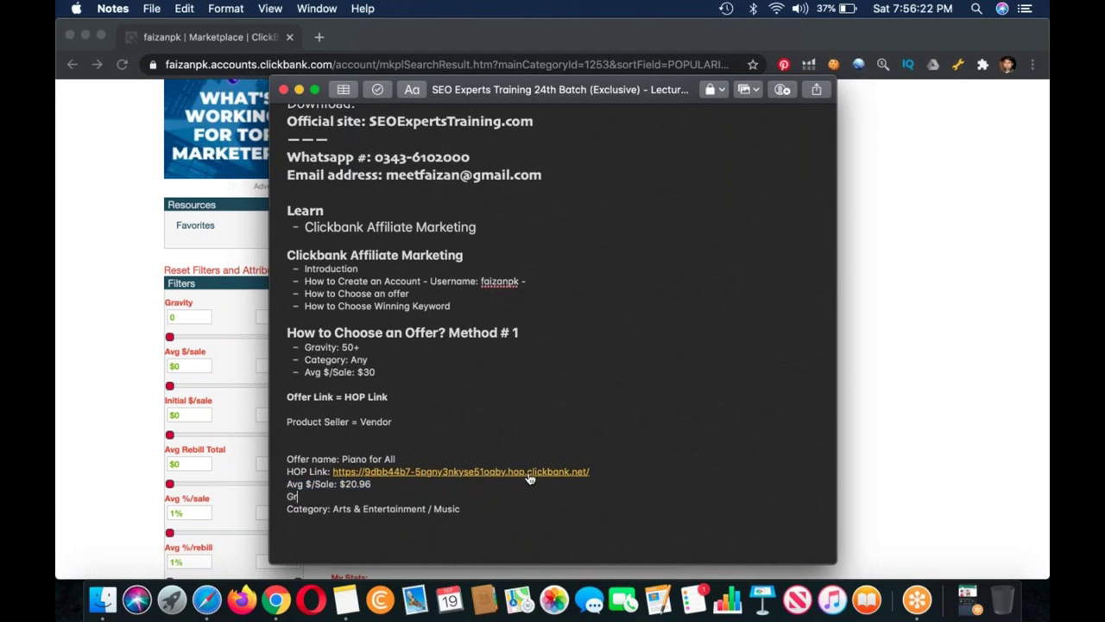
text(avity: 58.)
drag(449, 89, 909, 60)
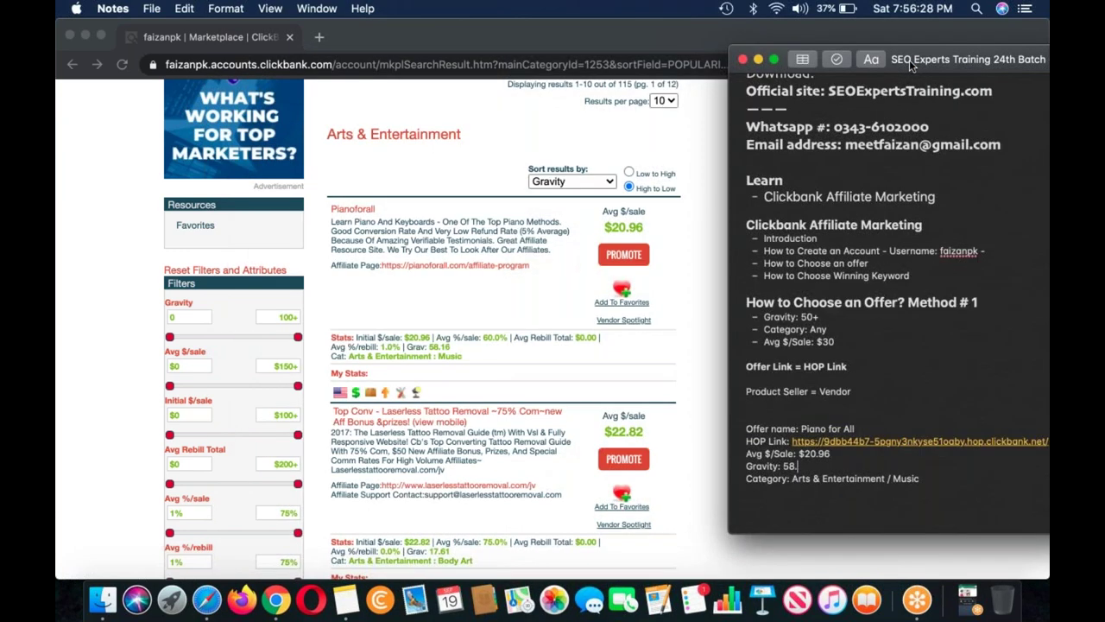
text(.16)
drag(908, 54, 584, 90)
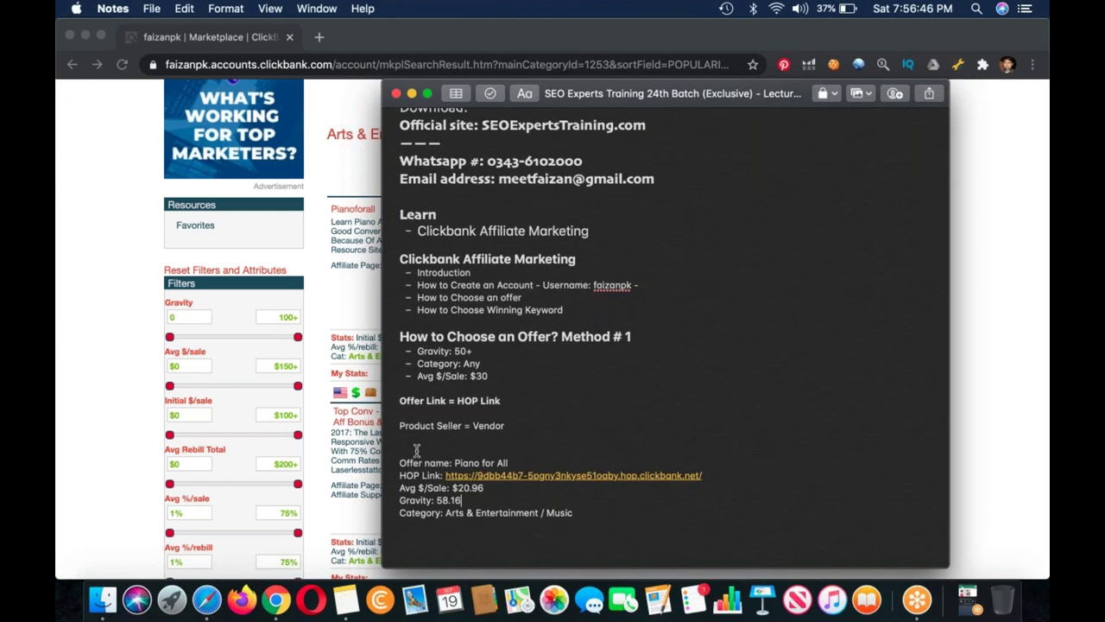
Remove the extra blank line above the offer details and make the whole Piano for All block bold
key(BackSpace)
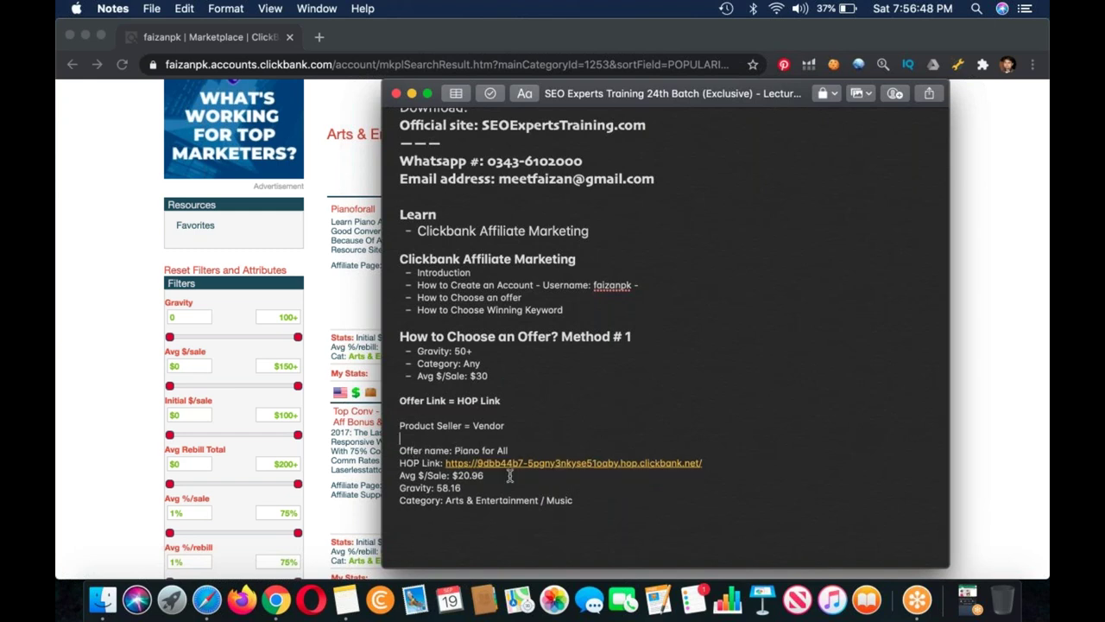
key(super+shift+Down)
key(super+b)
click(615, 498)
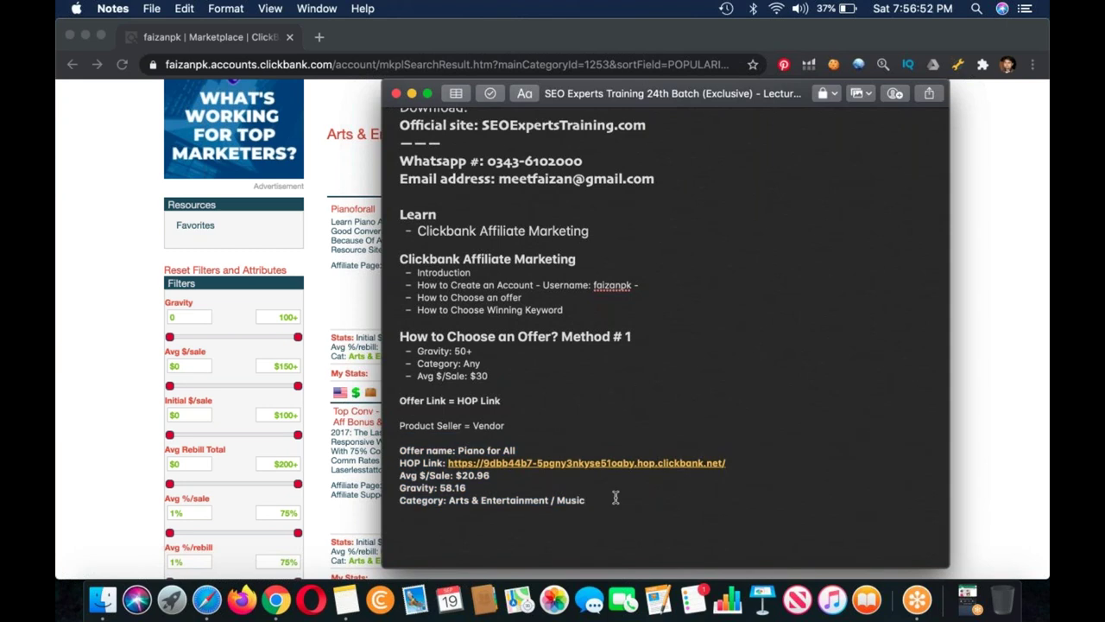
Add a "Winning Keyword" heading below the offer details with the dashed list items "Method # 1" and "Method # 2"
text(Winning Keyword)
key(Return)
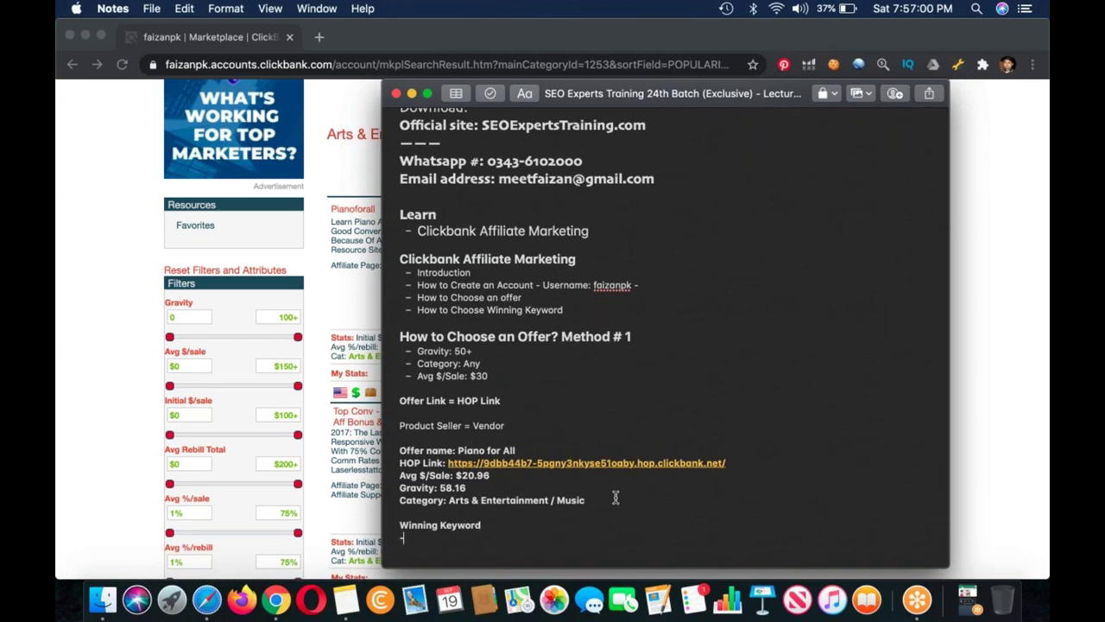
text(Method # 1)
key(Return)
text(Method # 2)
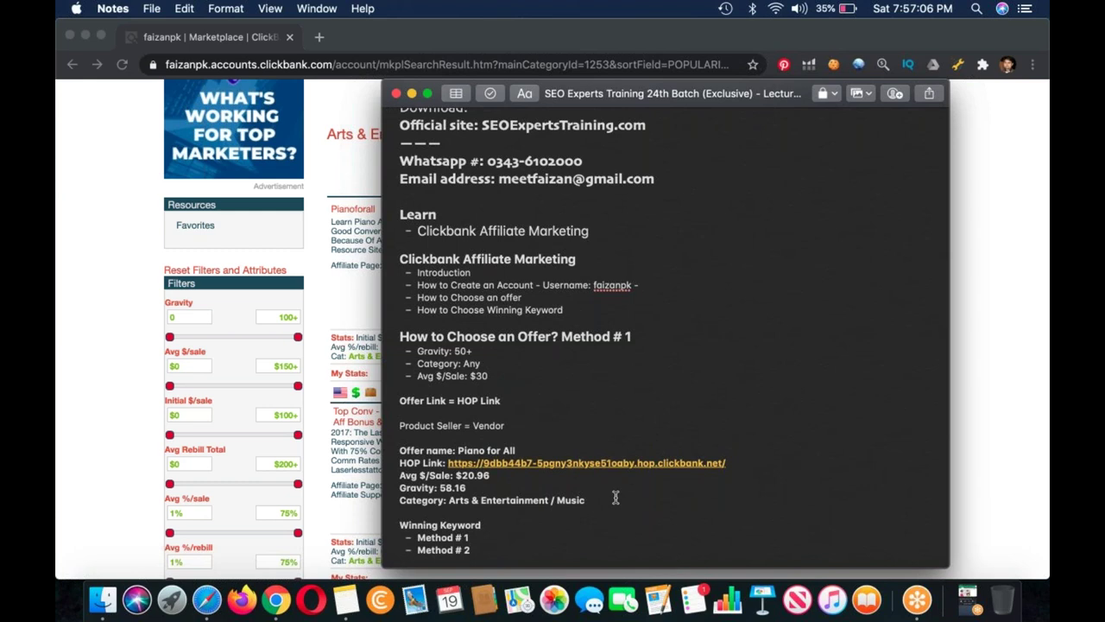
End the dashed list and add a separate "Method # 1" line below it
key(Return)
key(Return)
scroll(616, 497, down, 3)
key(Return)
text(Meth)
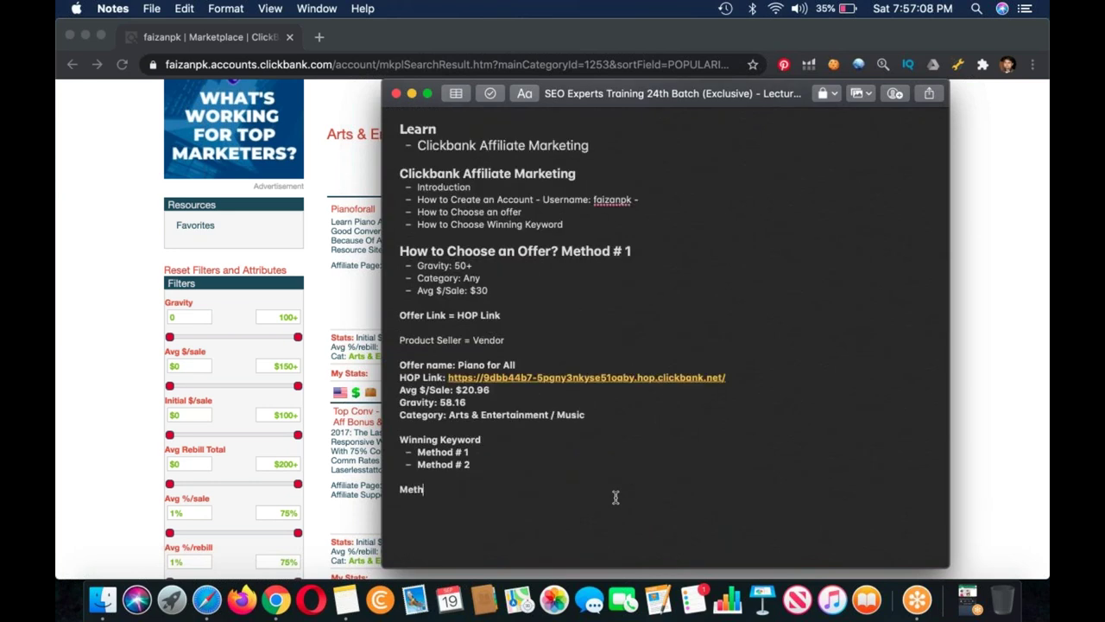
text(od # 1)
Reword the "Winning Keyword" heading as "How to Find Winning Keywords"
click(517, 442)
click(401, 441)
text(H)
text(o)
text(w to Find)
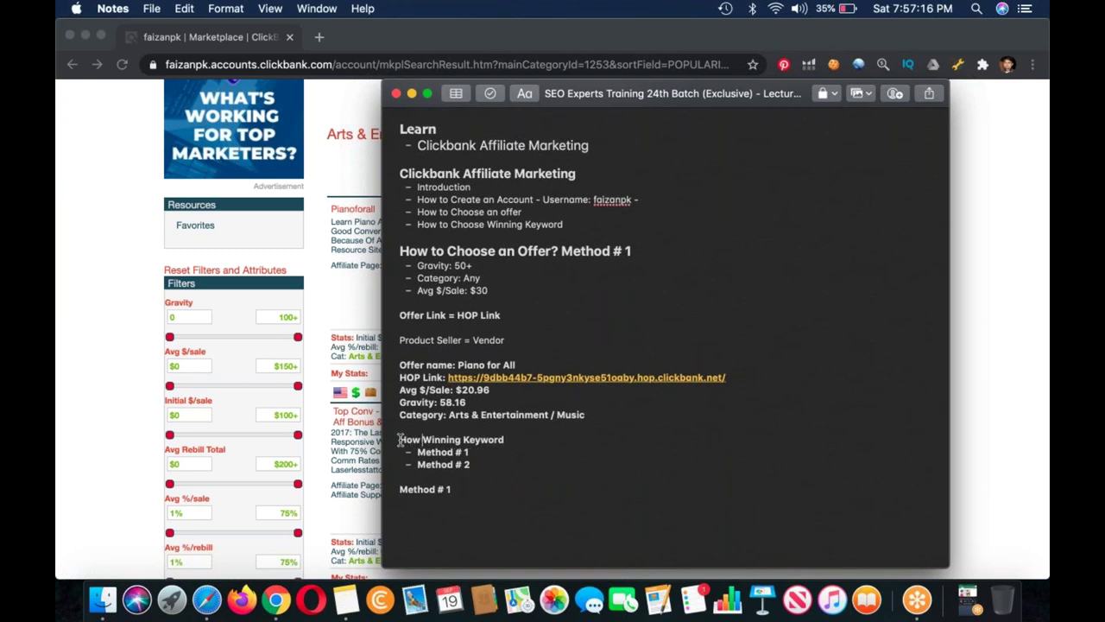
click(563, 442)
text(s)
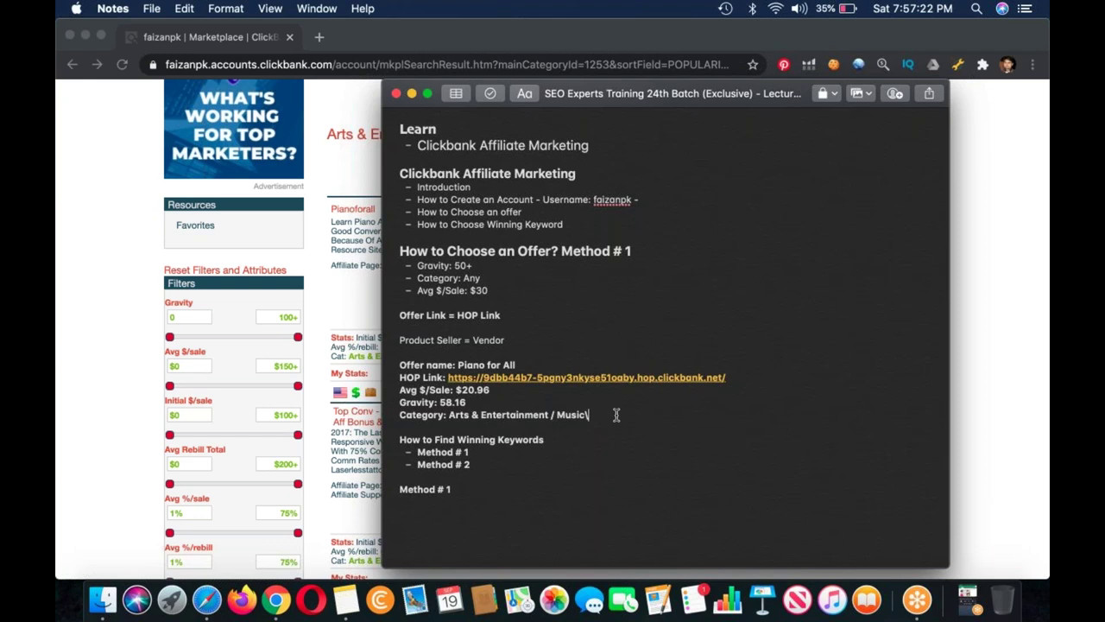
Insert a "Winning Keywords" section below the Category line and add "Searches: 150-300" under it
key(Return)
key(Return)
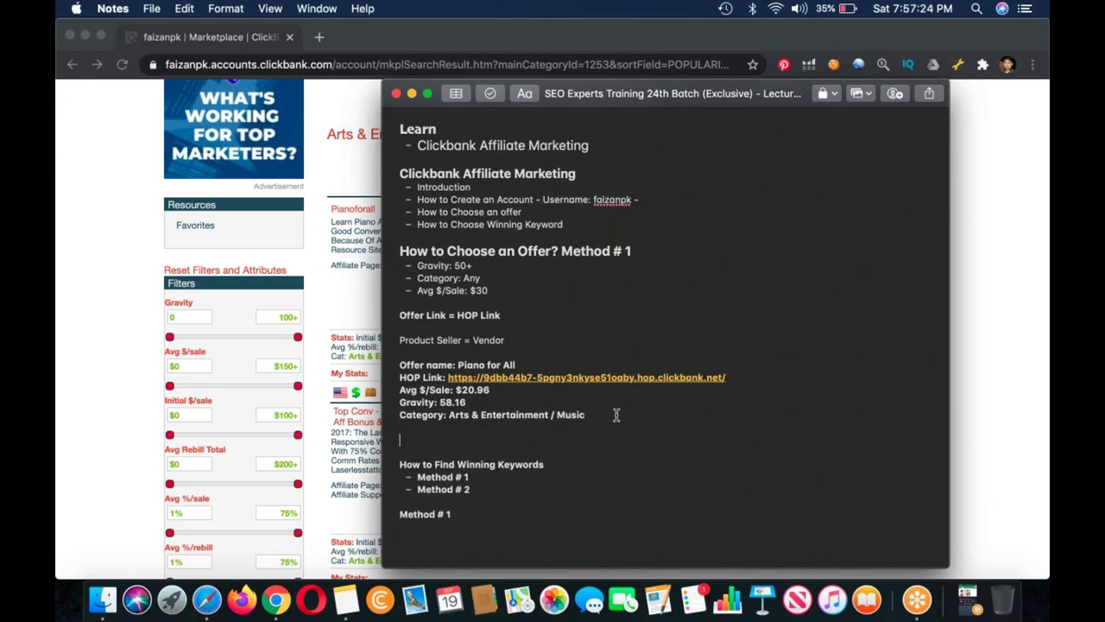
text(Winning Keywords)
key(Return)
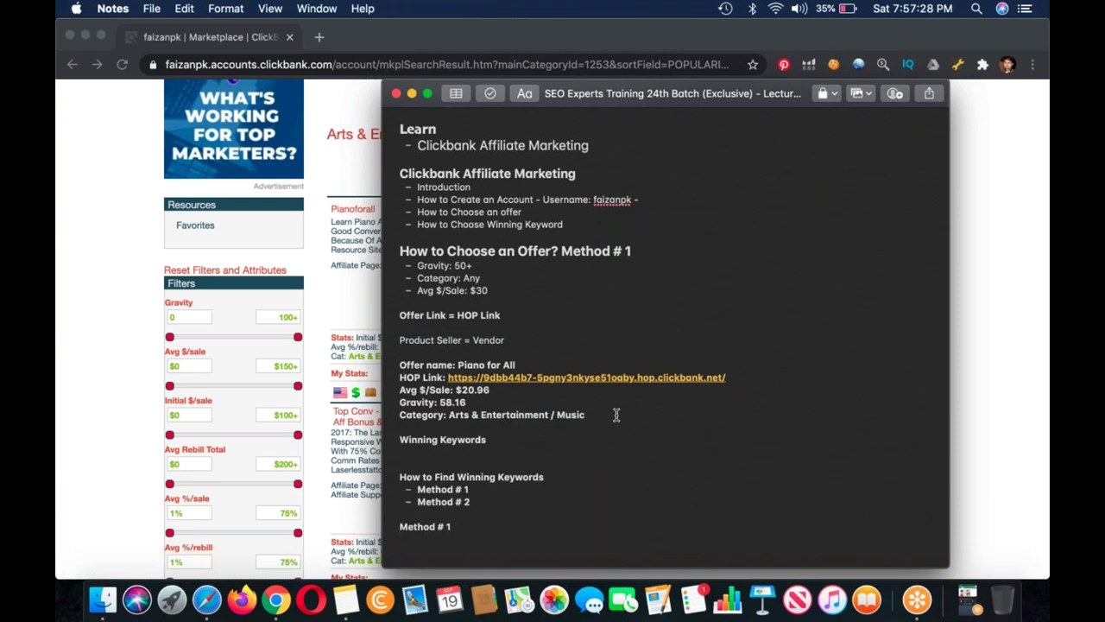
text(Searches: 150-300)
key(Return)
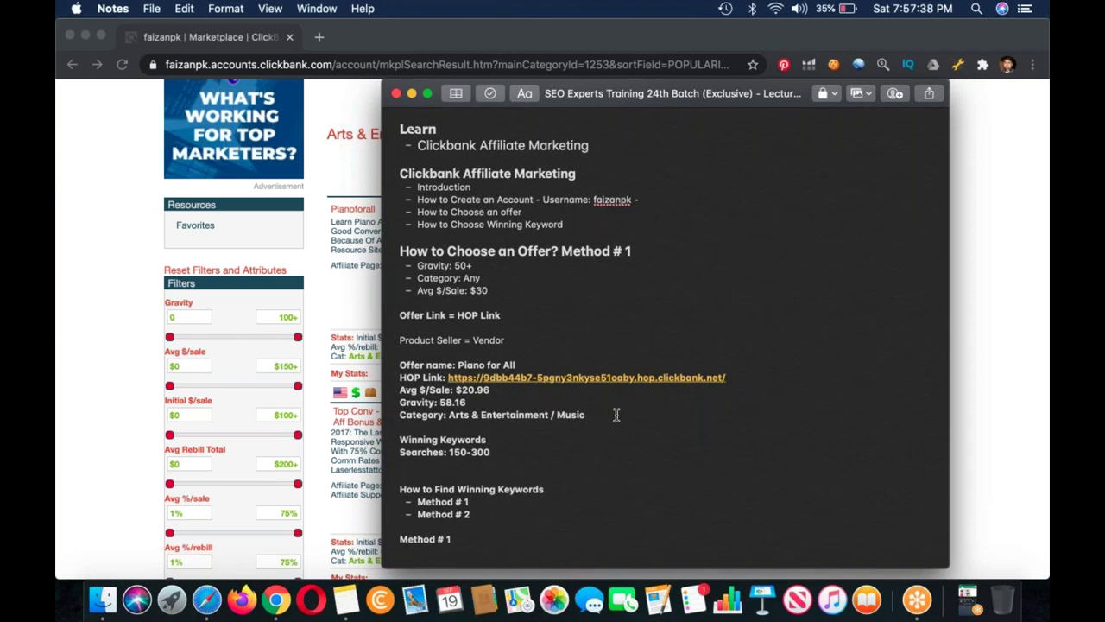
Add "CPC: No need" and "Keyword Type: LongTail Keyword" to the Winning Keywords criteria
text(CPC: No need)
key(Return)
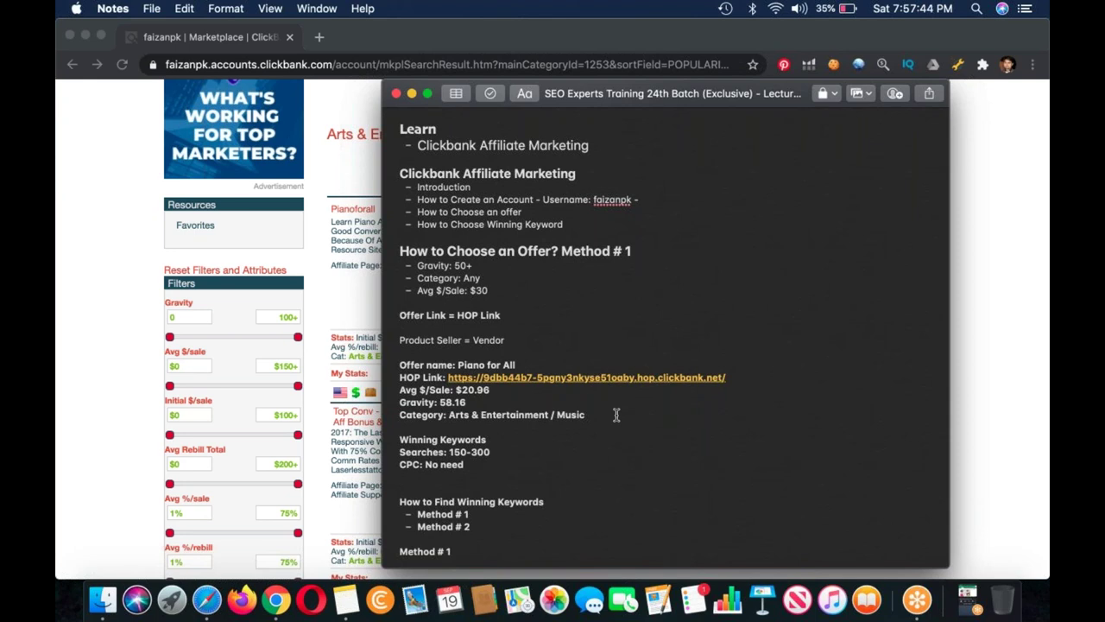
text(Keyword Type: LongTail Keyword)
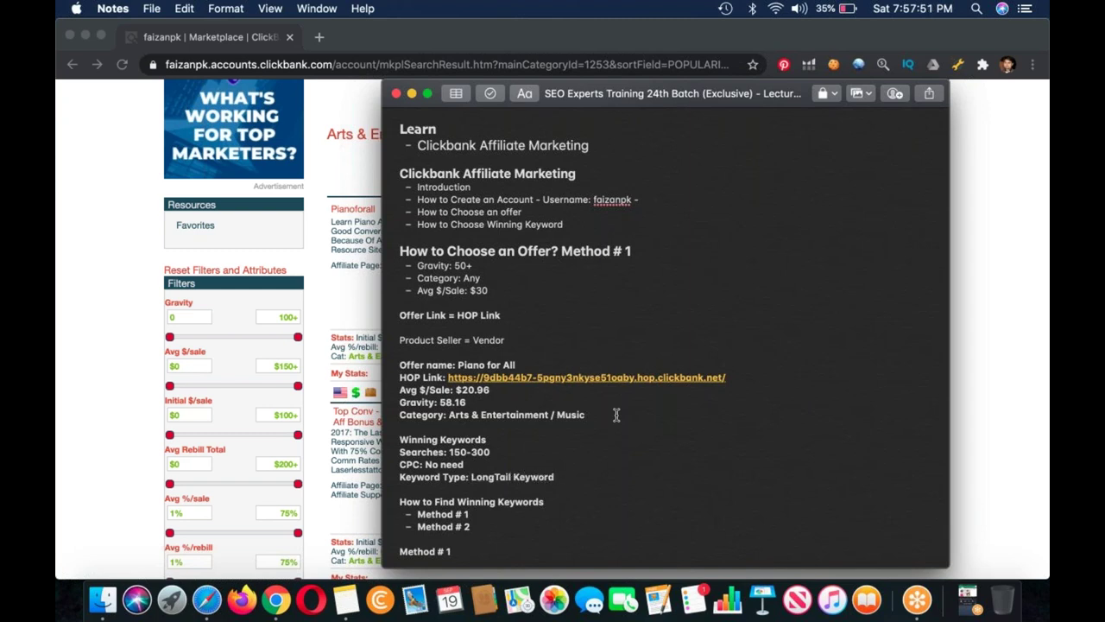
Add the criterion "Backlinks: None of the competitor should have backlinks more than 1000" below the keyword type
key(Return)
text(Ba)
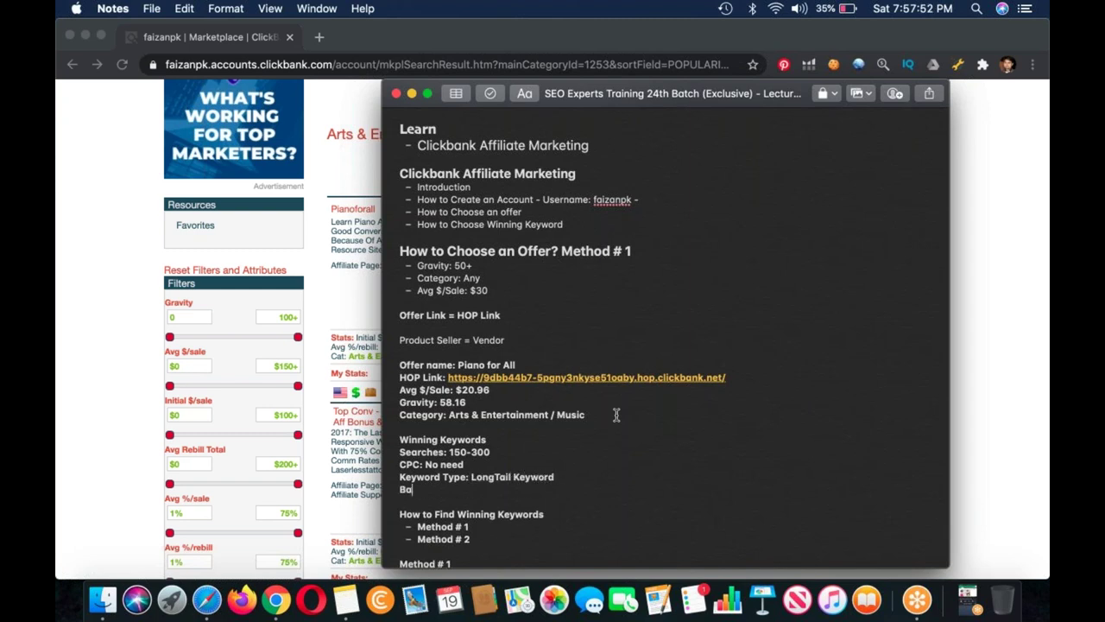
text(cklinks: None of the compe)
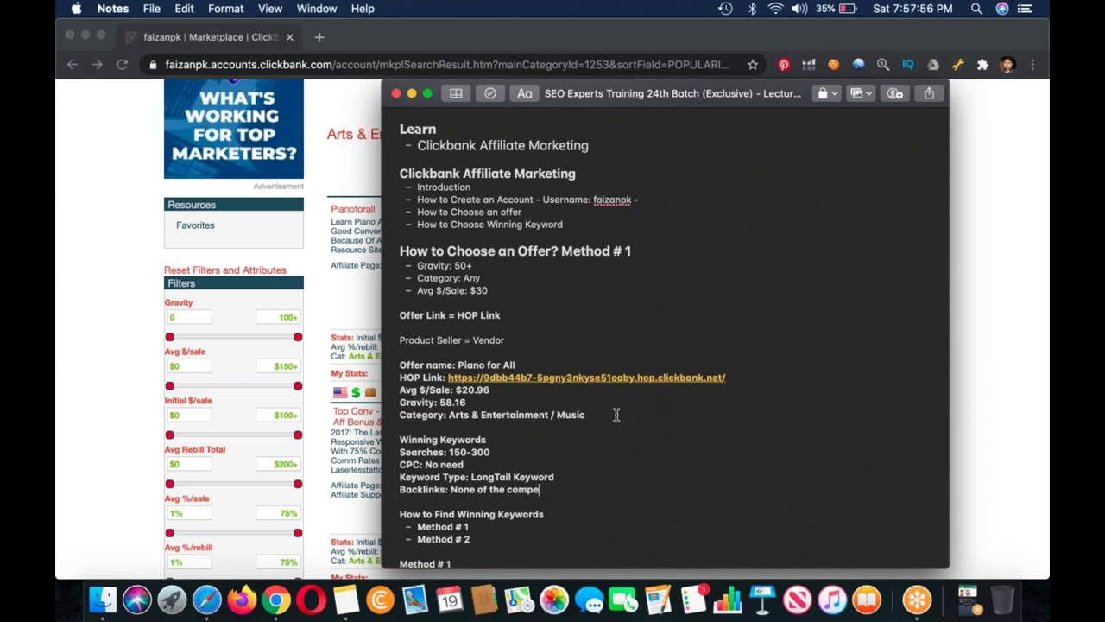
text(titor should have )
text(backlinks more tha)
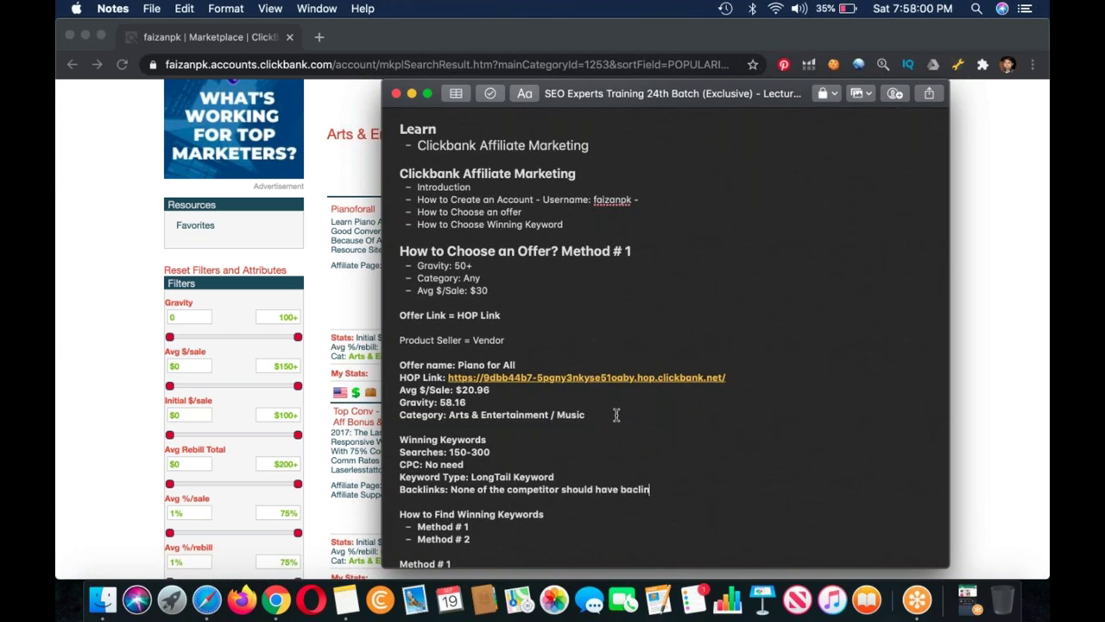
text(n 1000)
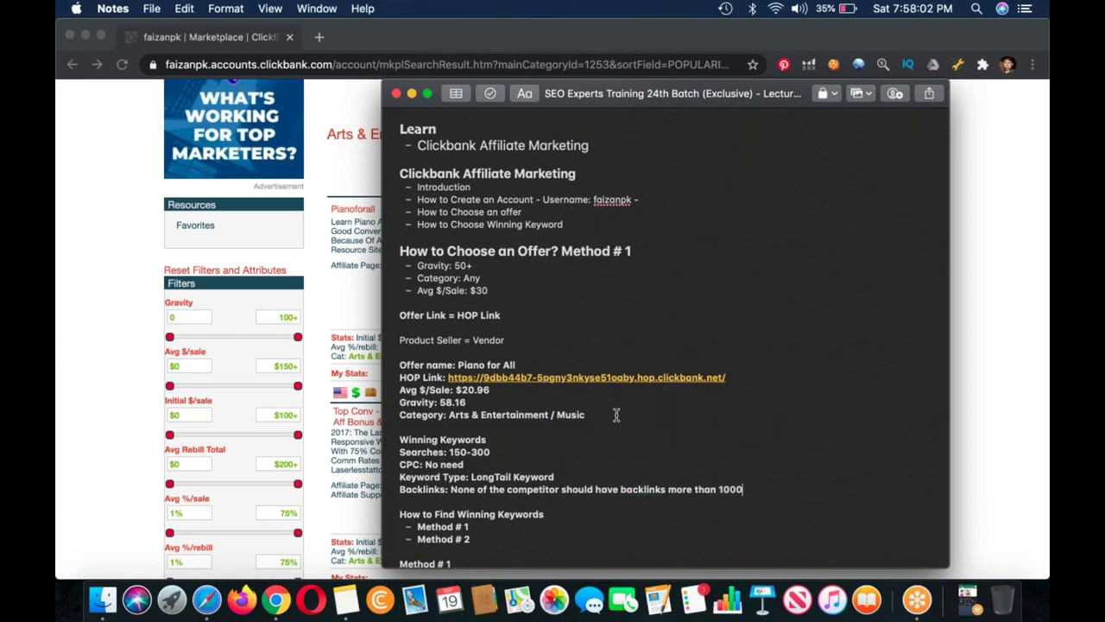
Add the criterion "Referring Domains: 2-3 Competitors should have referring domains 10 or less than 10" below the Backlinks line
key(Return)
text(Referring Doai)
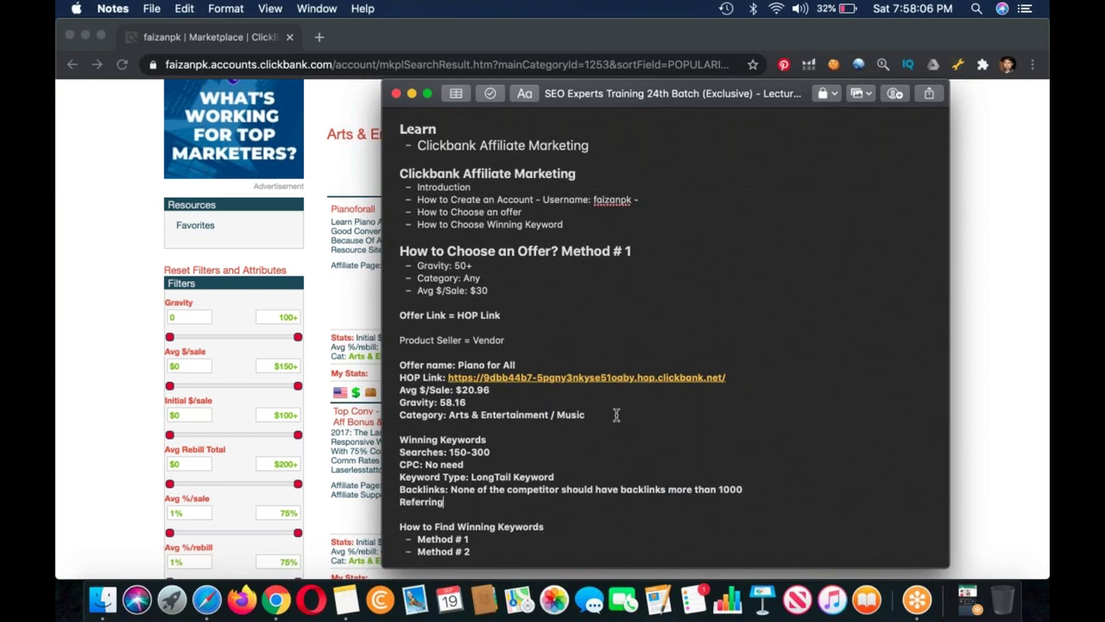
key(BackSpace)
key(BackSpace)
text(mains:)
text(2-3 cOm)
key(BackSpace)
key(BackSpace)
key(BackSpace)
text(Compet)
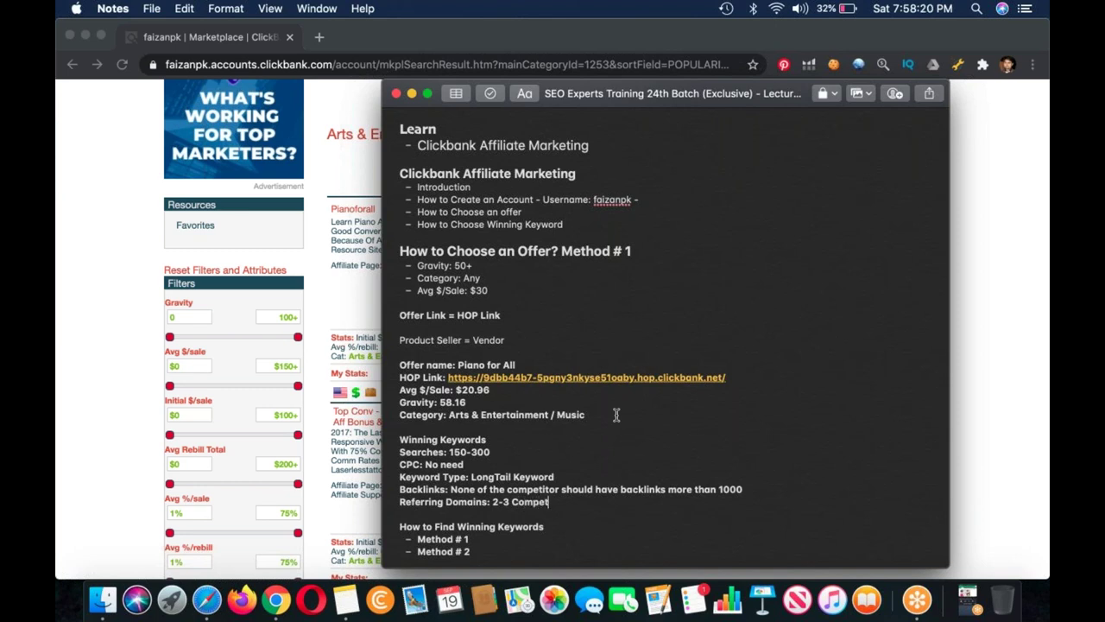
text(itors should )
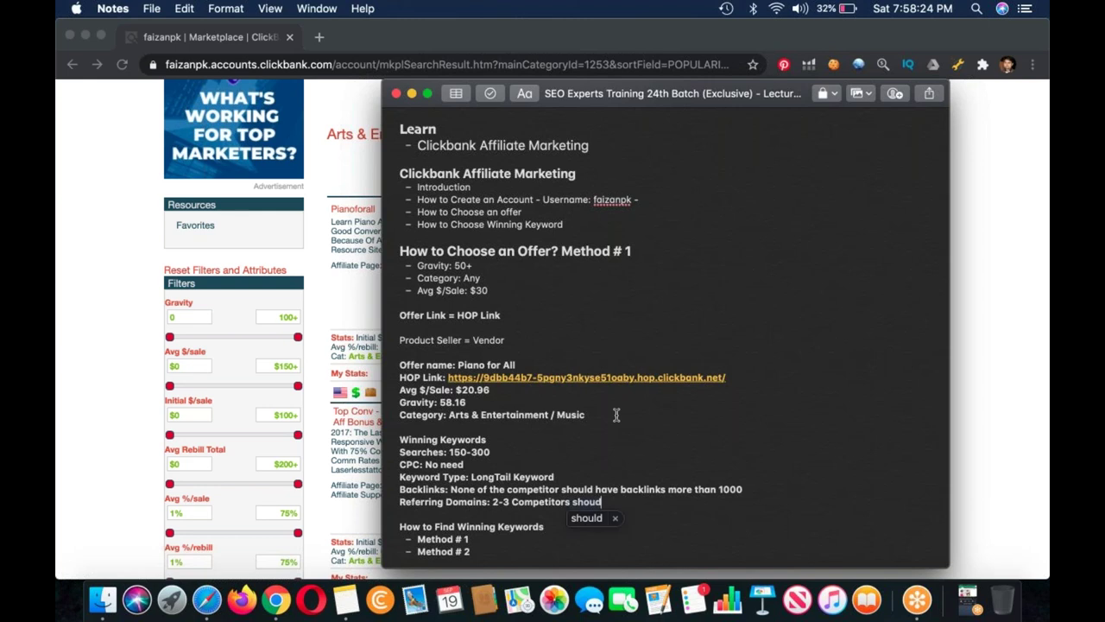
text(have r)
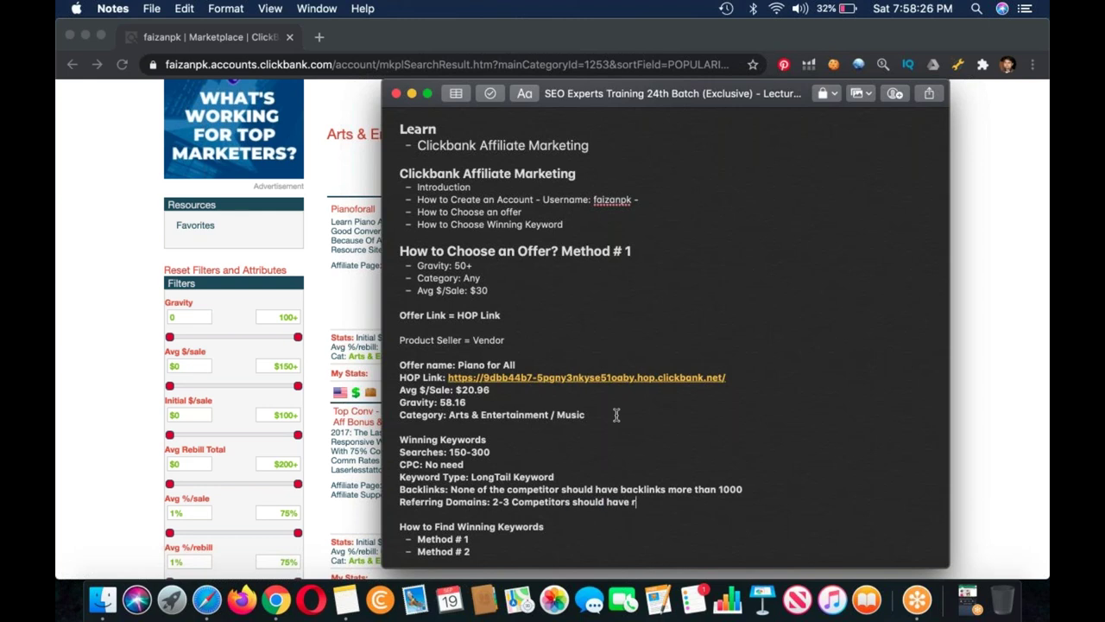
text(eferring domains)
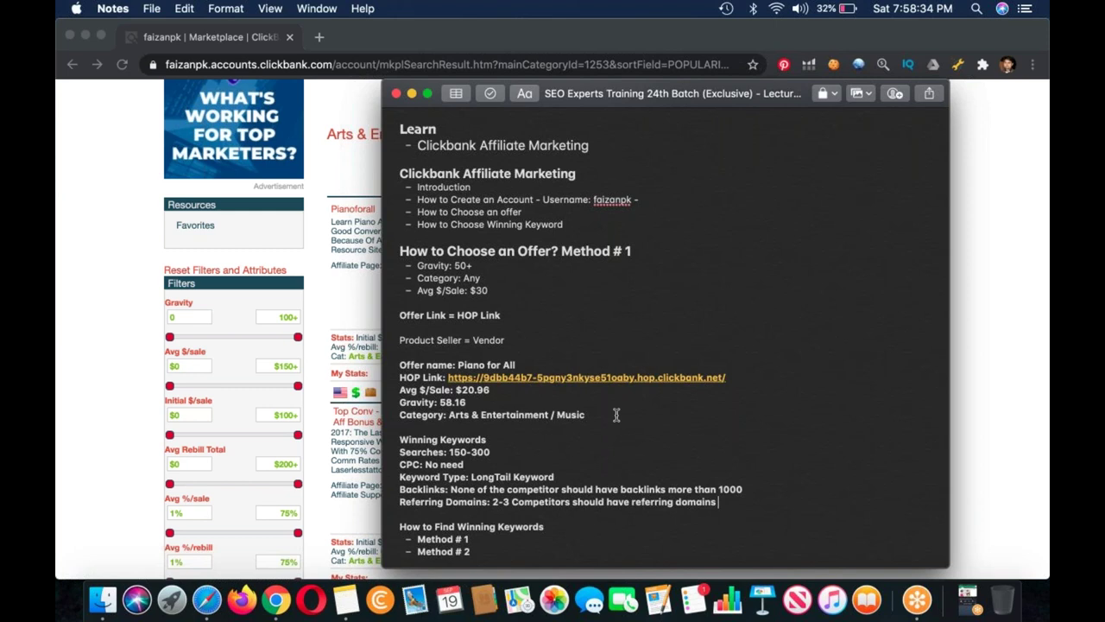
text(10 or less)
text(than 10)
Enlarge the note text by two size increments from the "Offer Link = HOP Link" line through the final "Method # 1" line
double_click(419, 439)
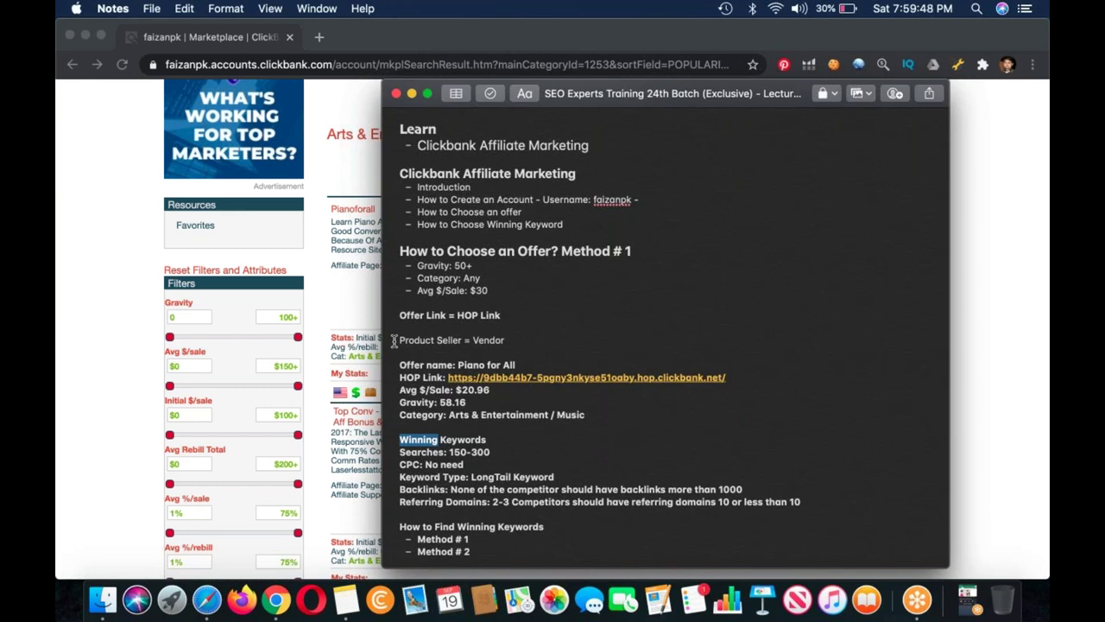
scroll(488, 471, down, 3)
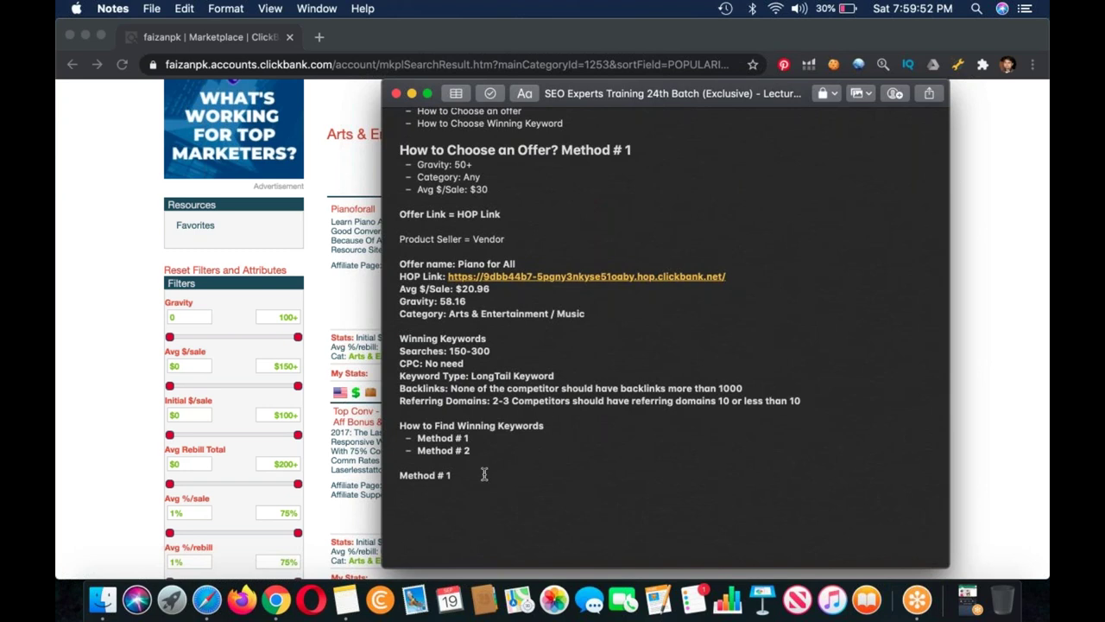
triple_click(408, 424)
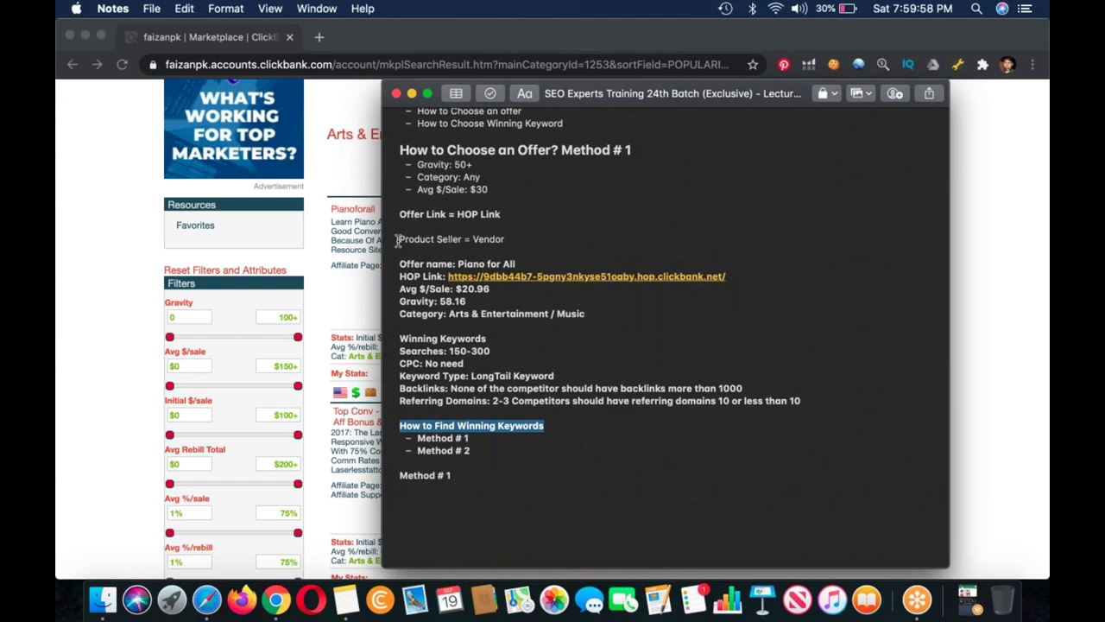
drag(396, 218, 562, 481)
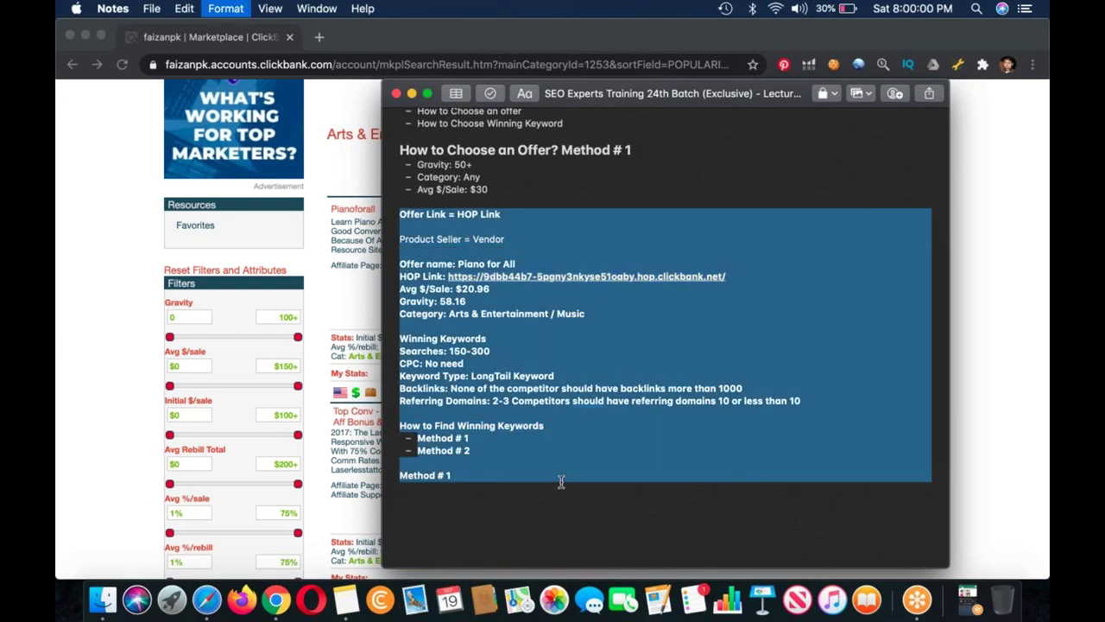
key(super+plus)
key(super+plus)
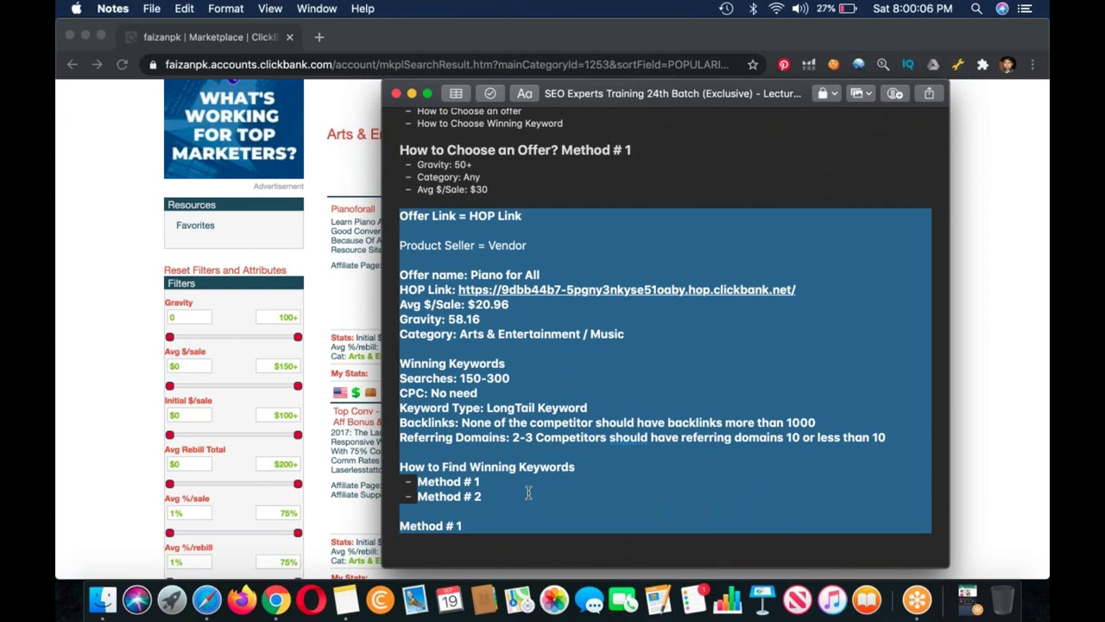
Add a "Buying Keywords" heading below Method # 1 with the dashed items "buy piano for all" and "free piano for all"
click(486, 528)
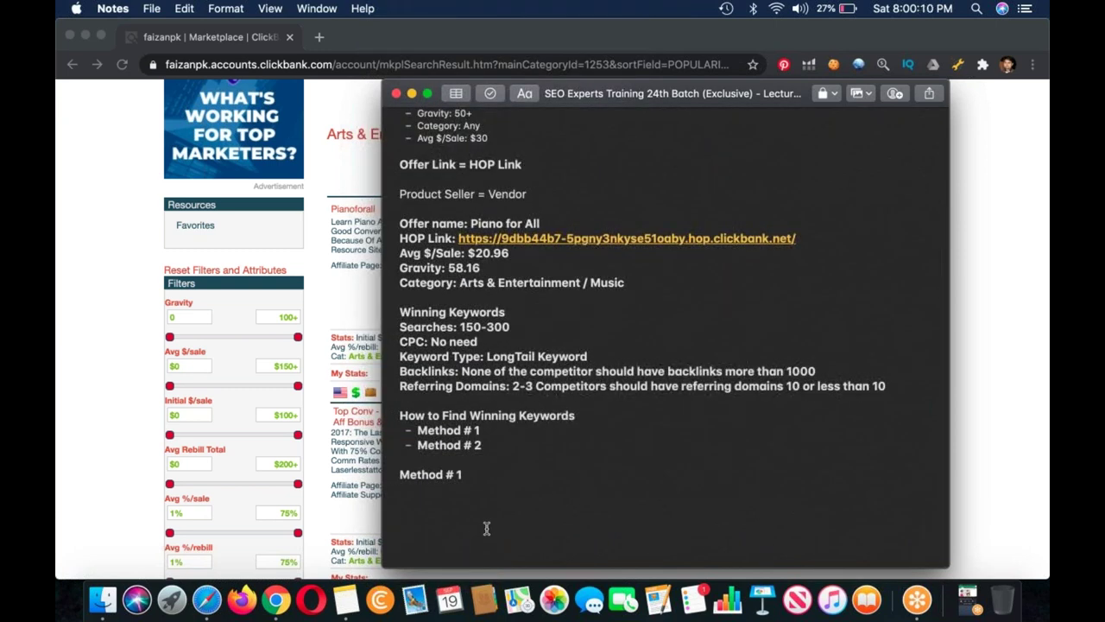
text(Buying Keywords)
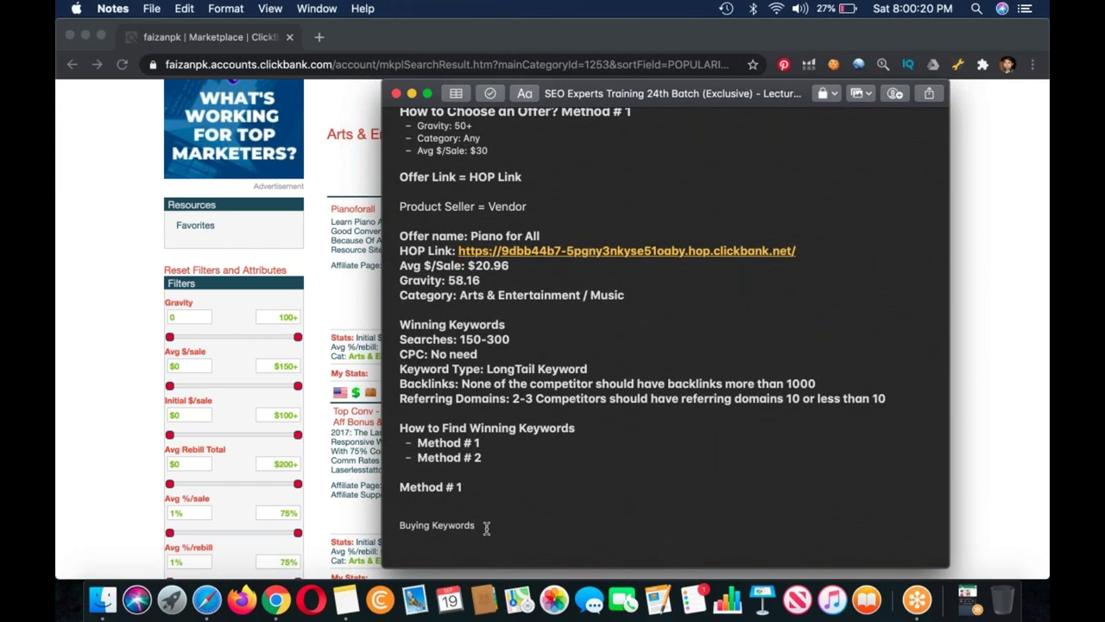
key(Return)
key(Return)
text(- buy piano for all)
key(Return)
text(free piano f)
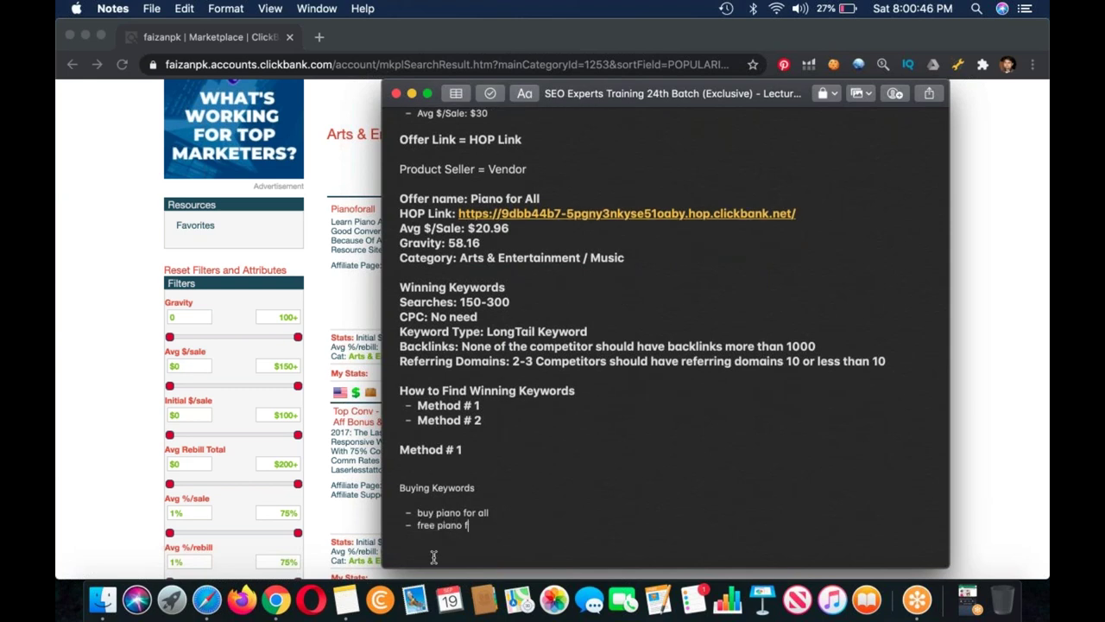
text(or all)
Extend the Buying Keywords list with "get piano for all", "order piano for all" and "piano for all reviews"
key(Return)
text(get piano for all)
key(Return)
text(ofder piano o)
key(BackSpace)
text(for all)
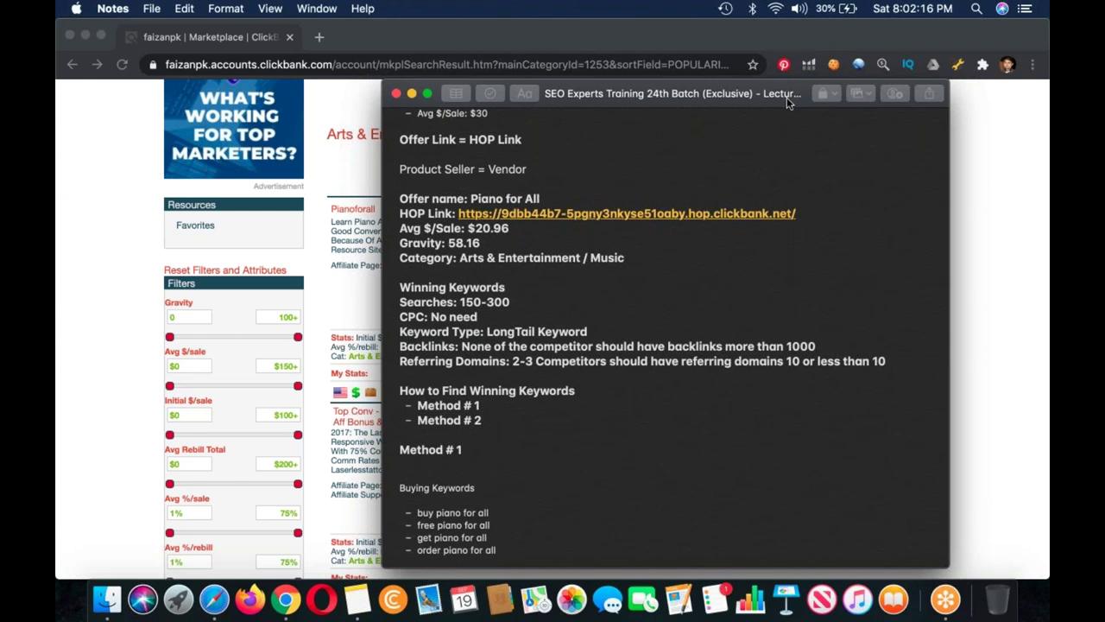
click(497, 550)
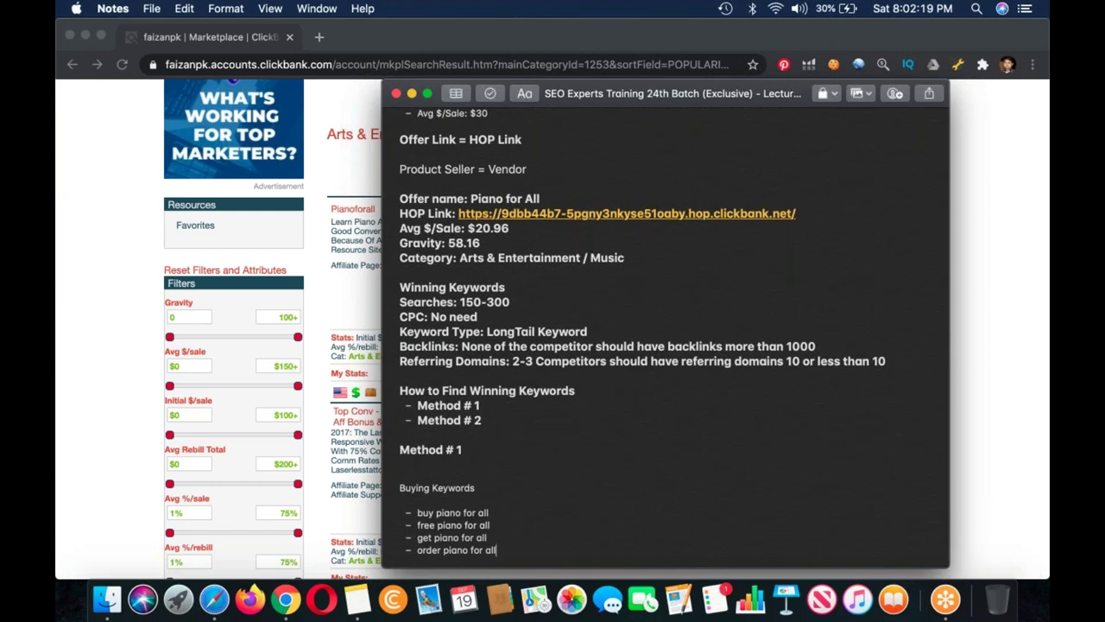
key(Return)
text(pi)
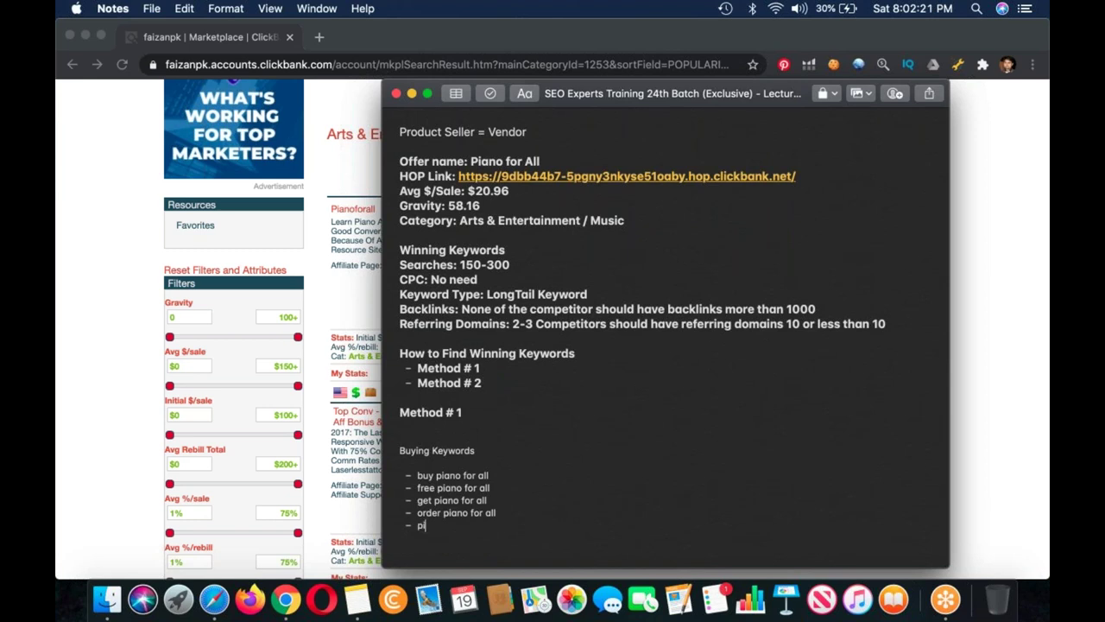
text(ano for all reviews)
Switch to Chrome and search Google for "Google Adwords Keyword Planner" in a new tab
scroll(575, 329, up, 10)
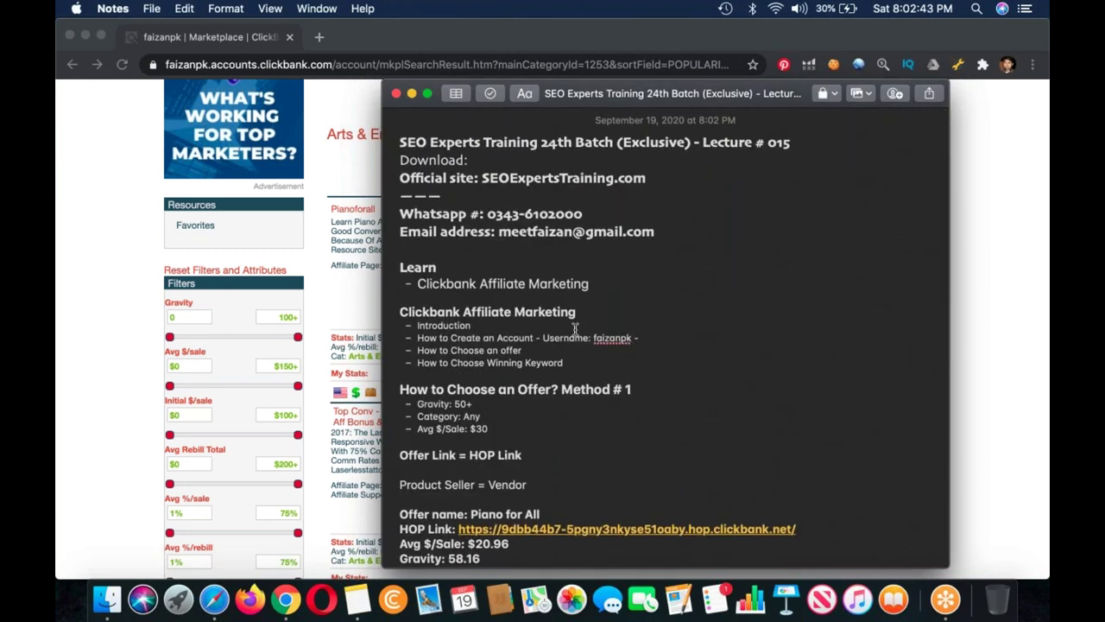
scroll(575, 329, down, 10)
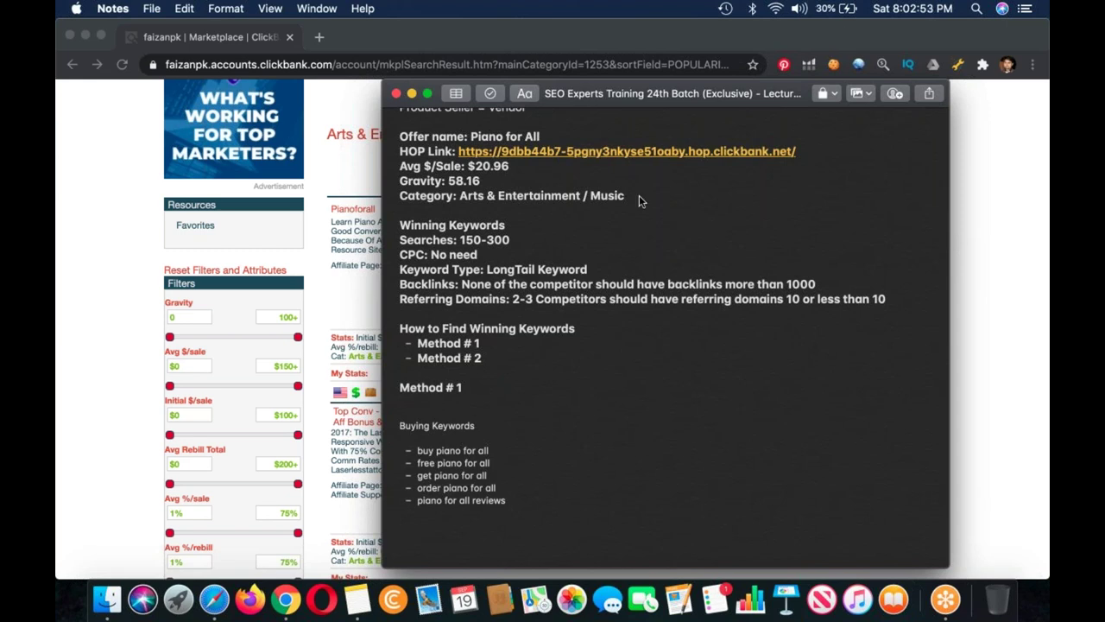
click(167, 288)
key(super+t)
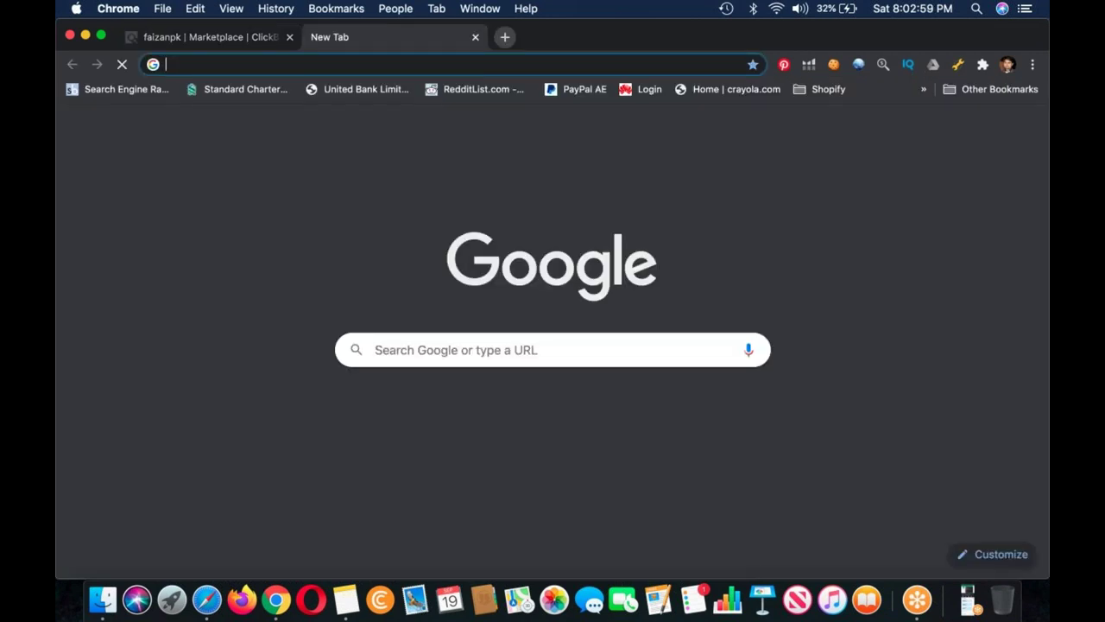
text(google adwor)
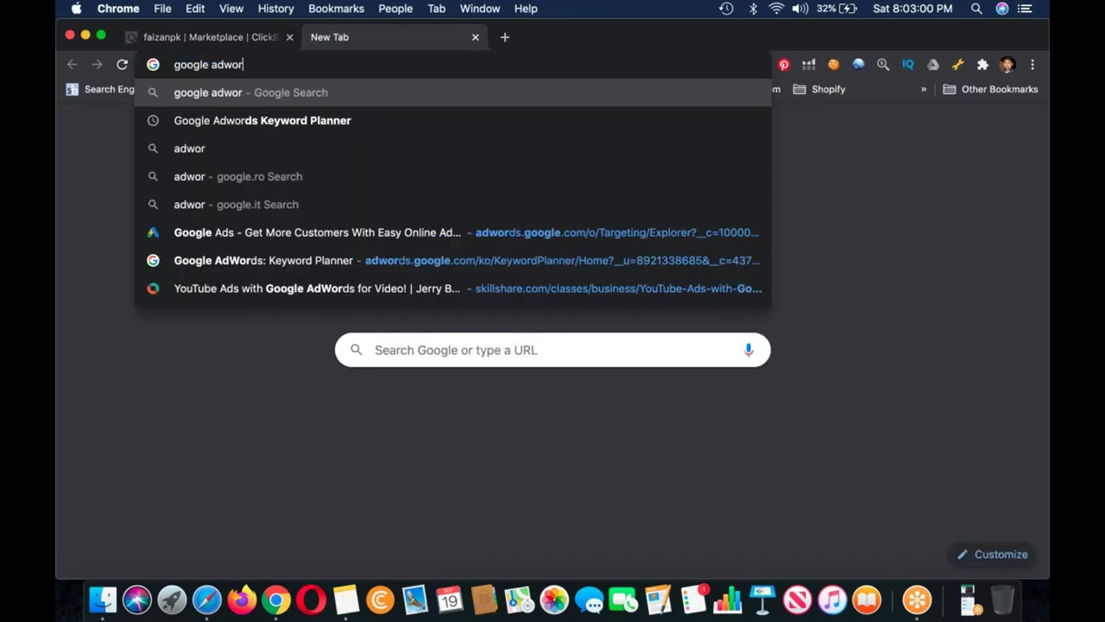
key(Down)
key(Return)
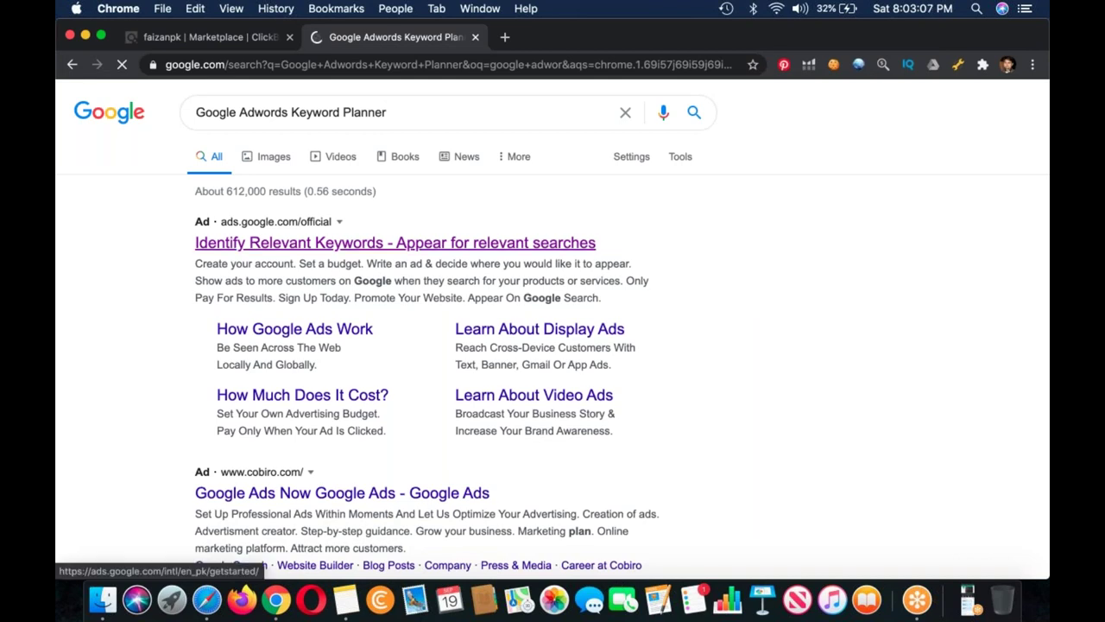
Open the Google Ads site from the first search result and sign in with the first listed account
click(394, 242)
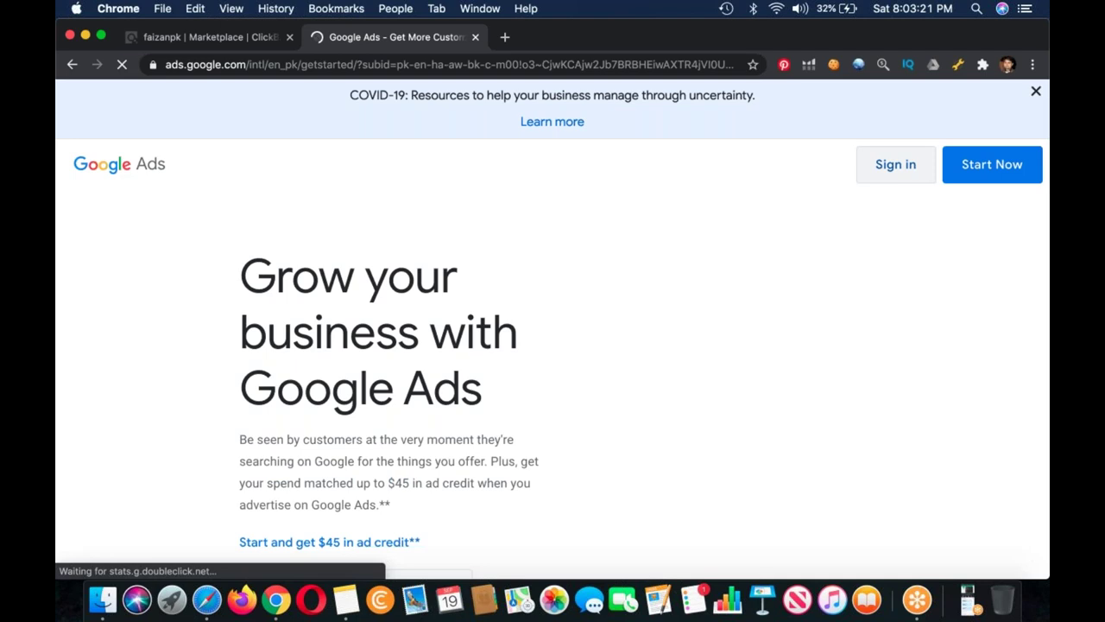
click(895, 164)
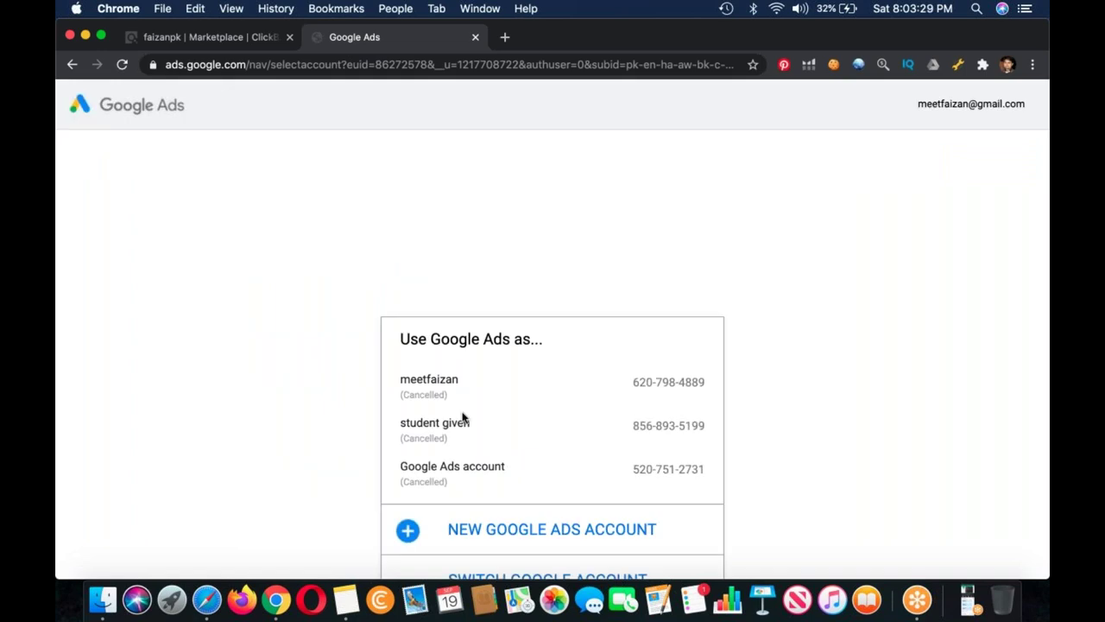
click(449, 382)
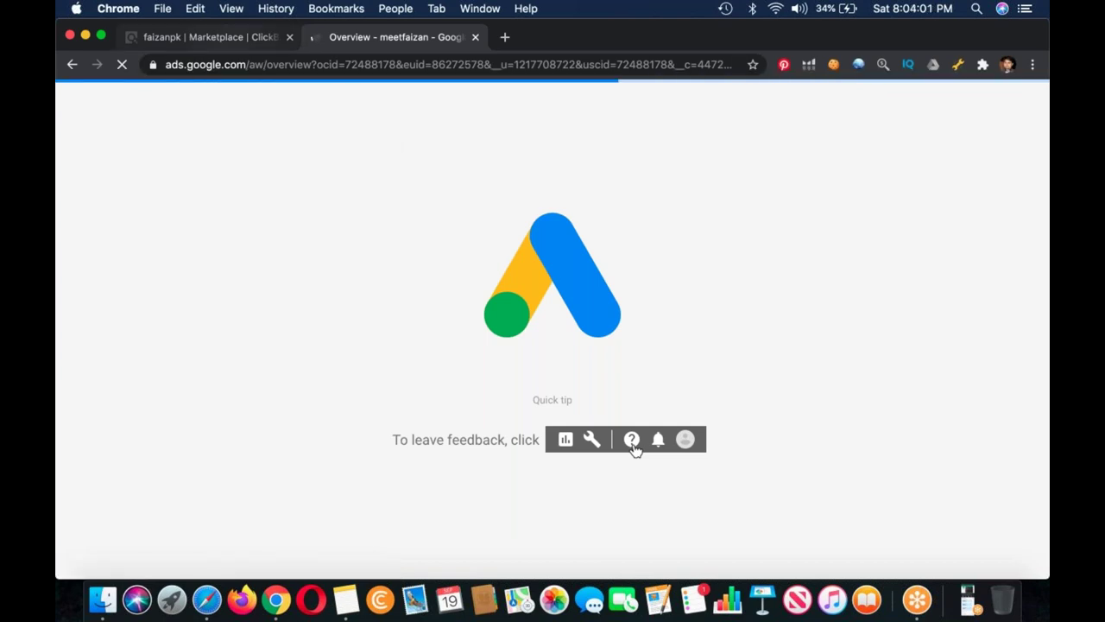
click(231, 37)
click(391, 37)
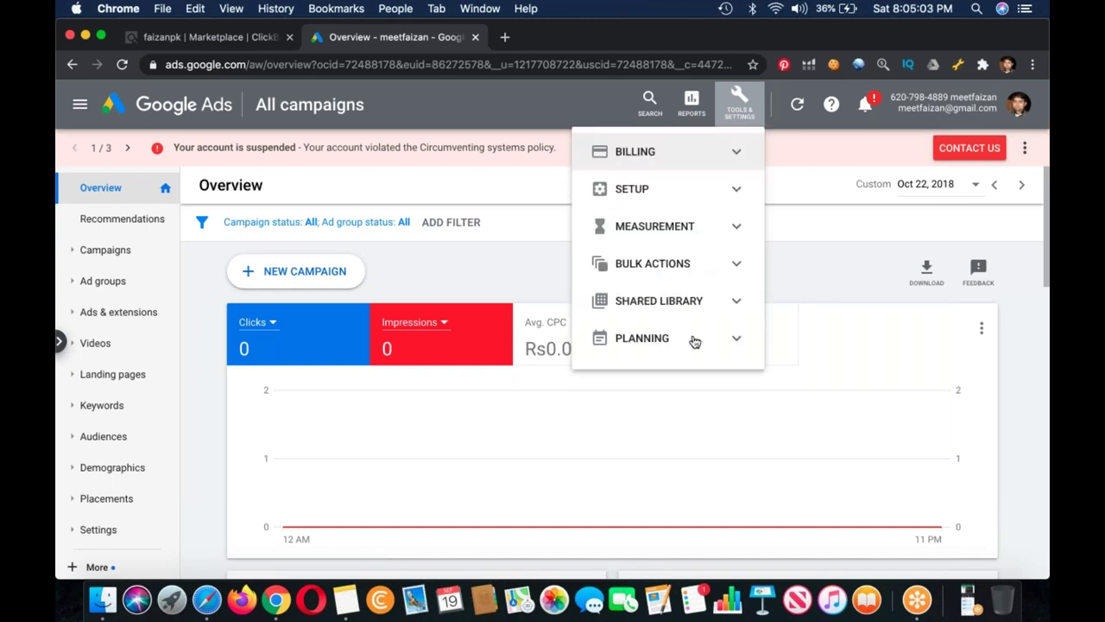
Load the Keyword Planner in Google Ads and close the ClickBank marketplace tab
click(661, 396)
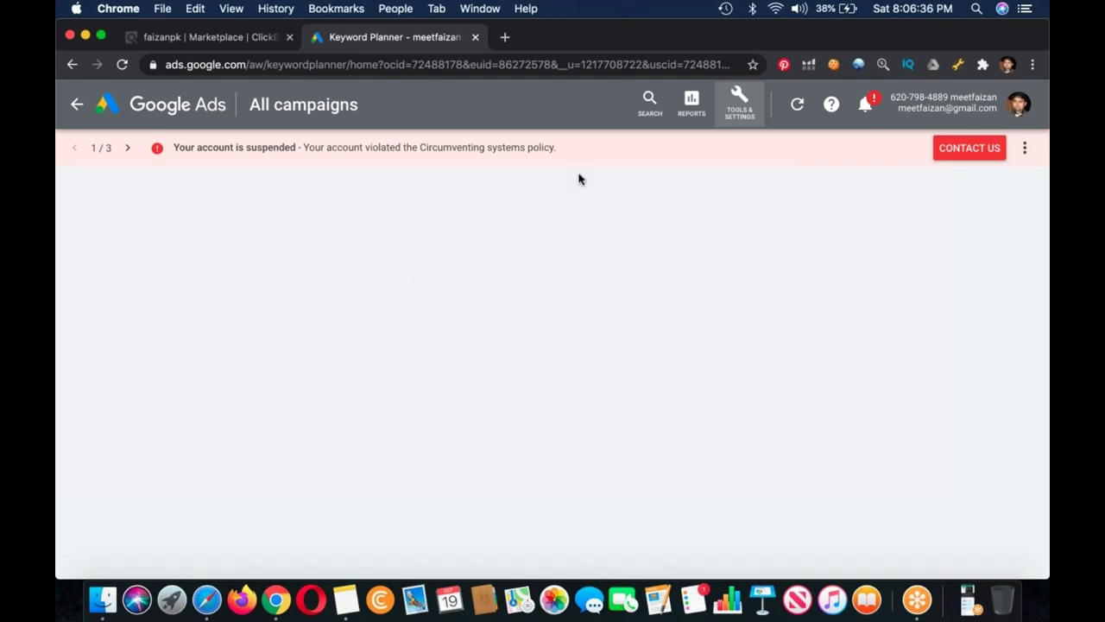
click(121, 66)
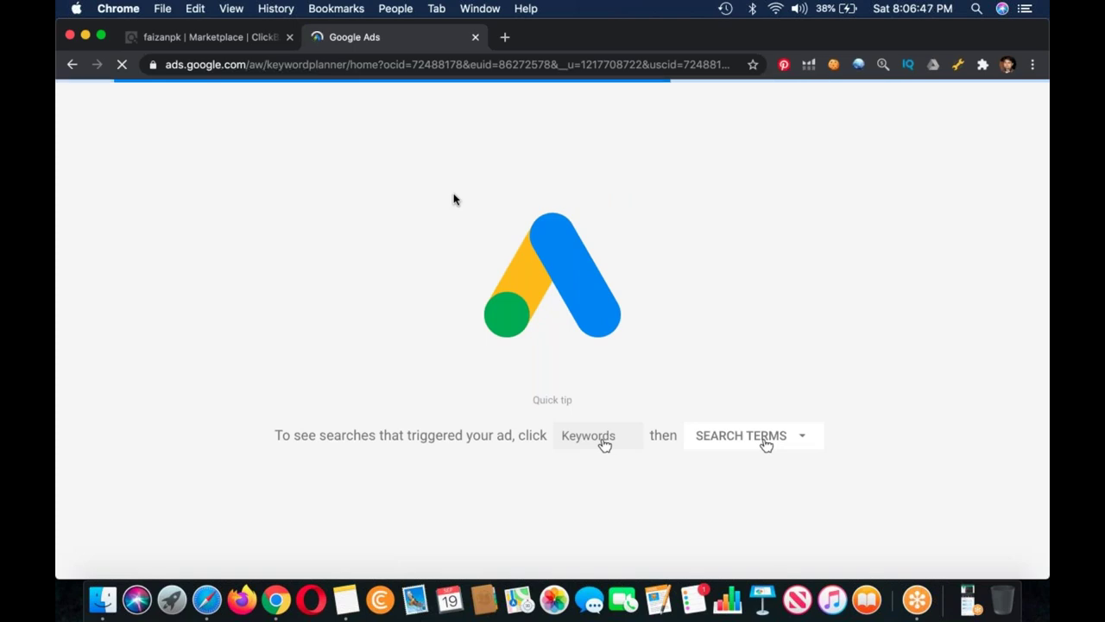
click(272, 38)
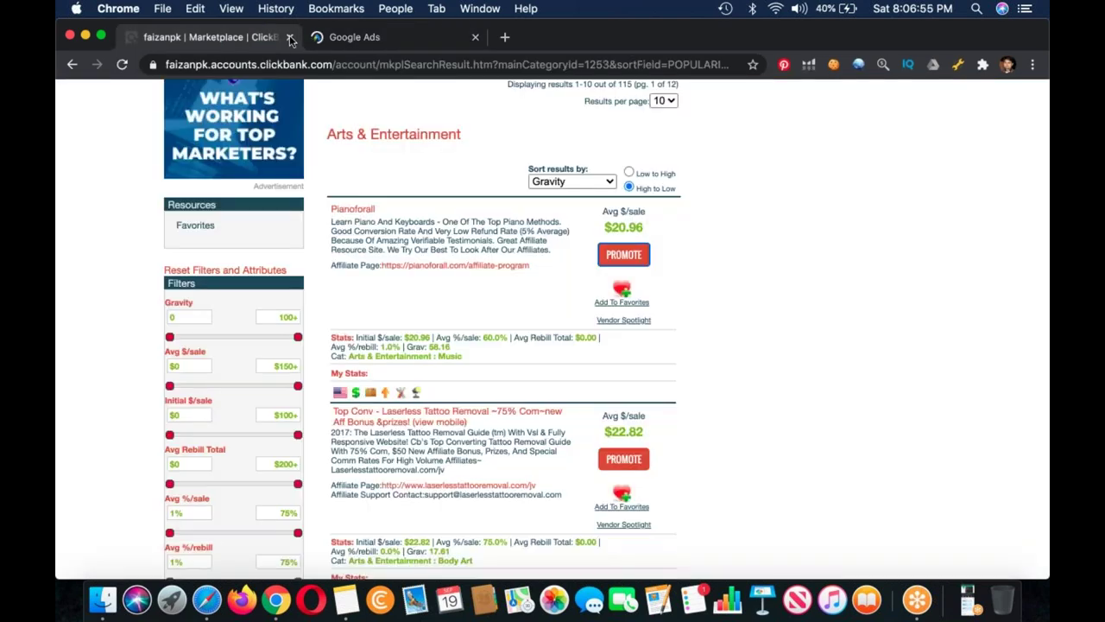
click(290, 37)
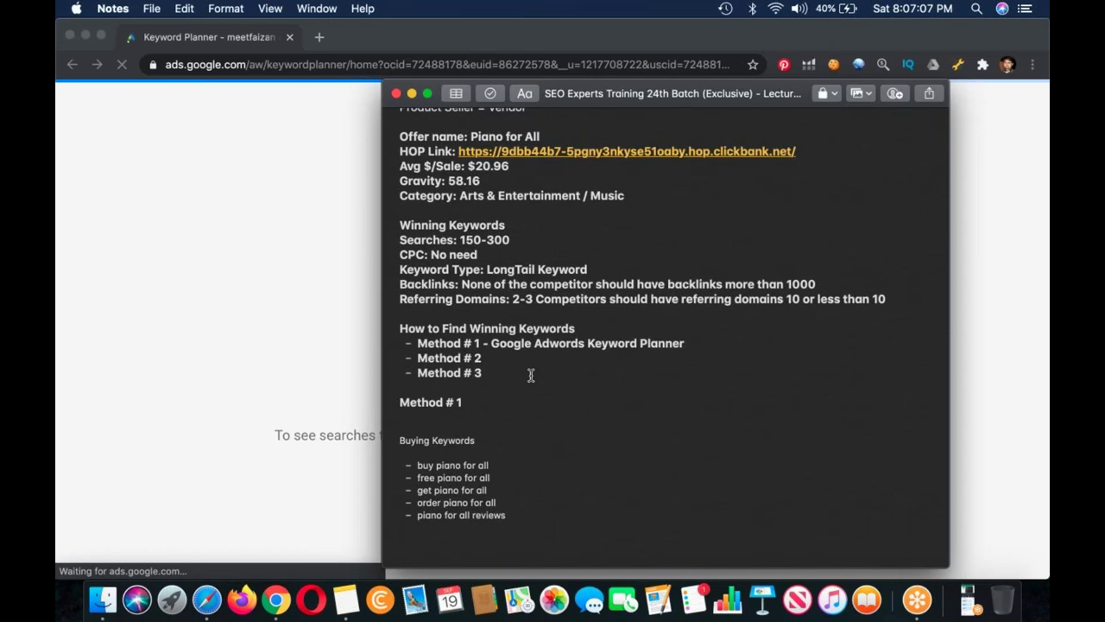
Copy "piano for all" from the note's Buying Keywords list and enter it as the keyword under Discover new keywords in Keyword Planner
scroll(531, 375, up, 3)
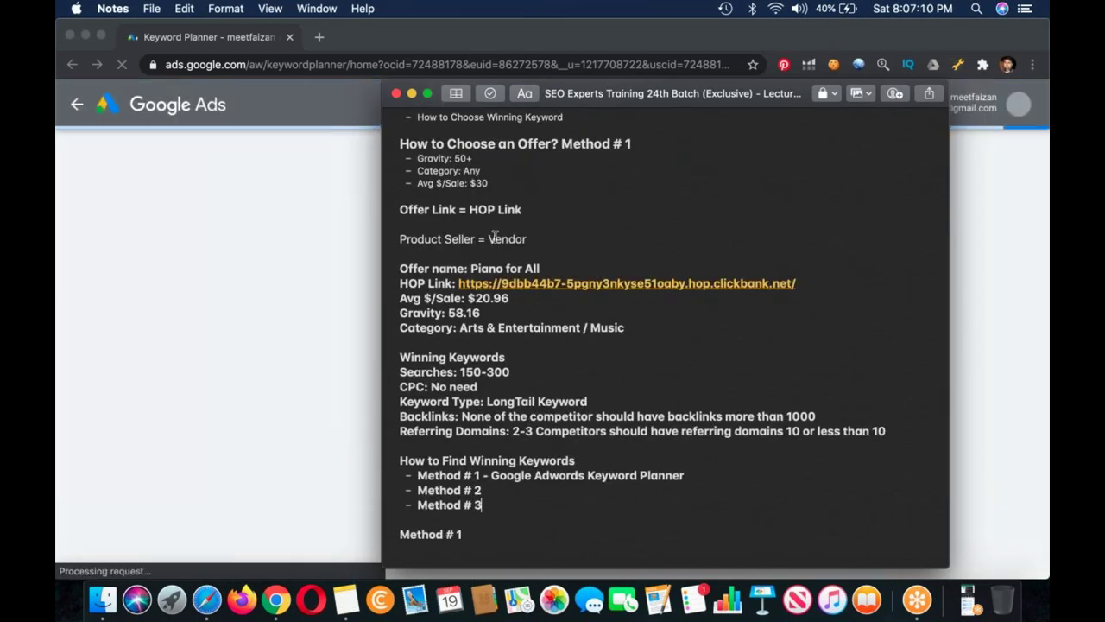
scroll(494, 237, up, 2)
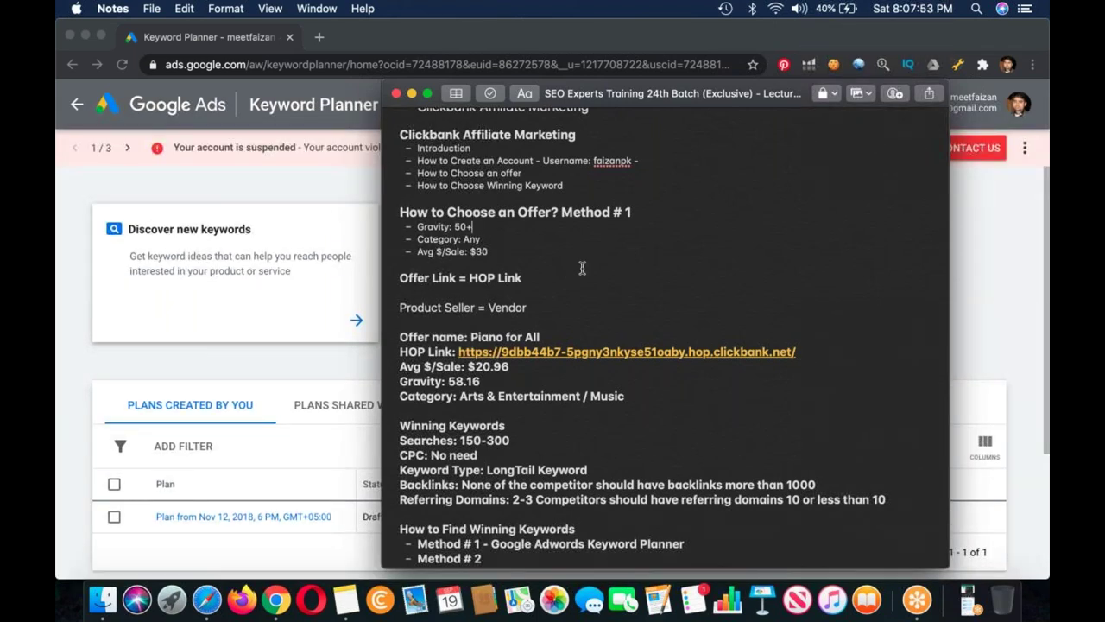
scroll(582, 269, down, 3)
scroll(582, 269, down, 5)
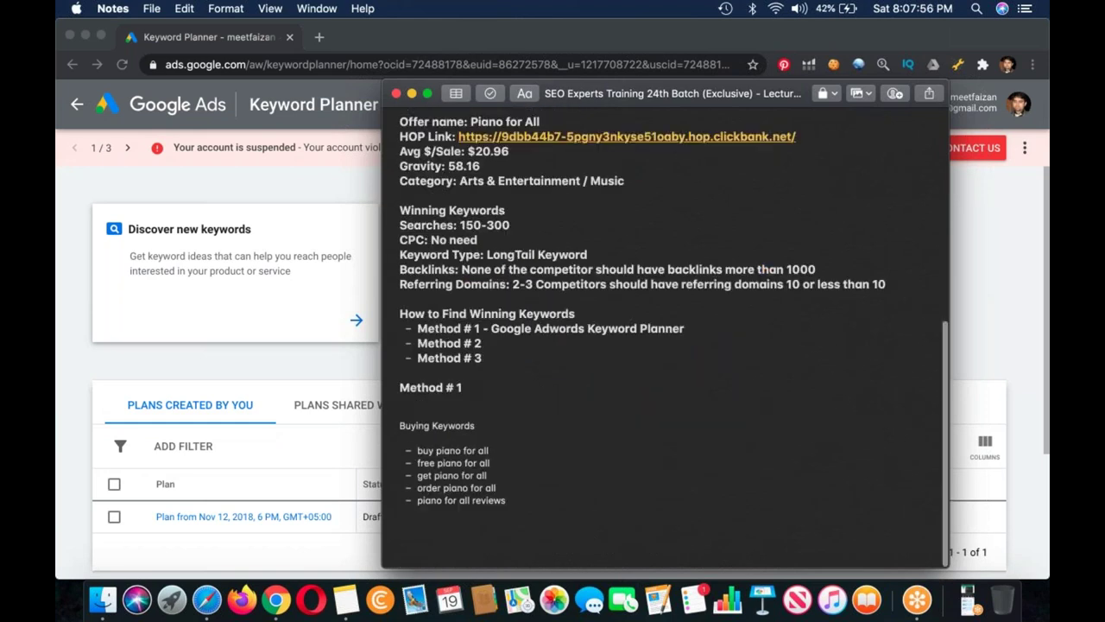
key(super+Tab)
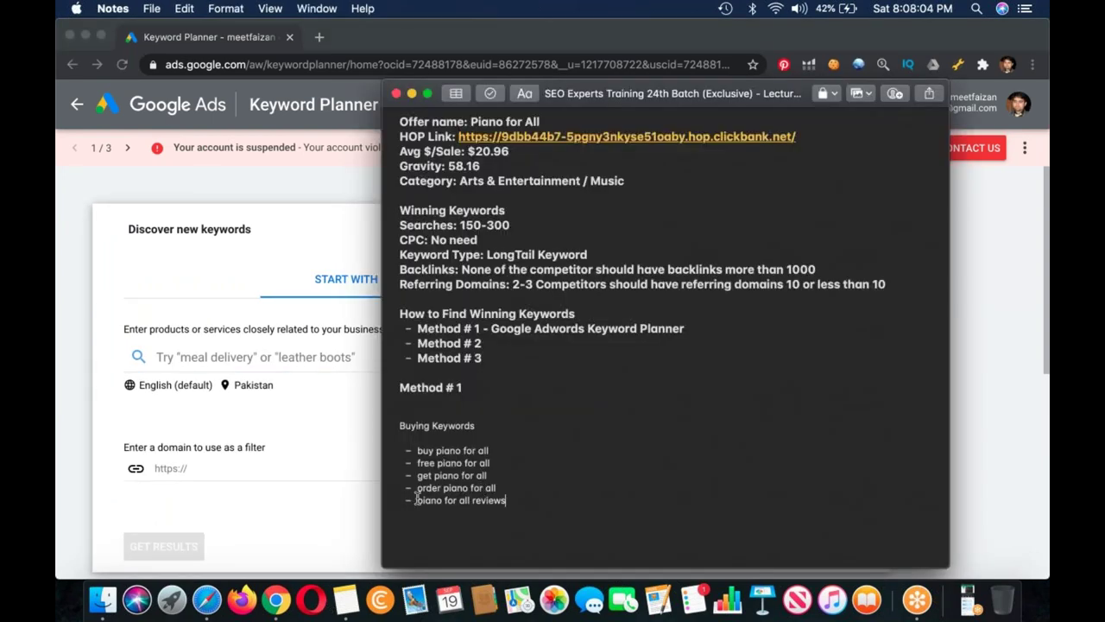
drag(470, 499, 417, 500)
key(super+c)
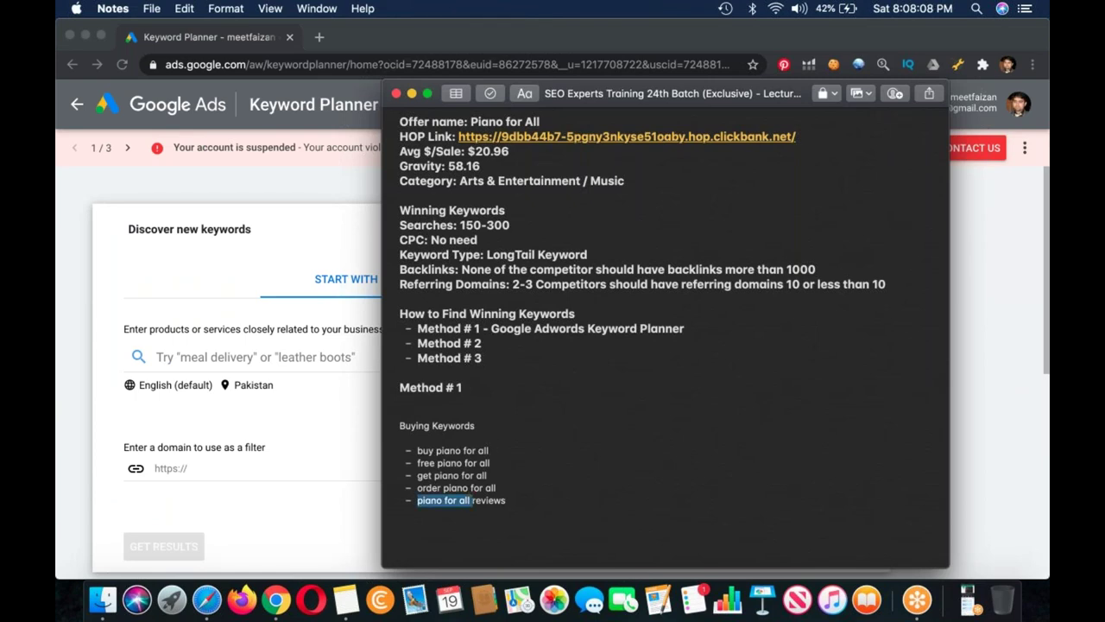
click(236, 355)
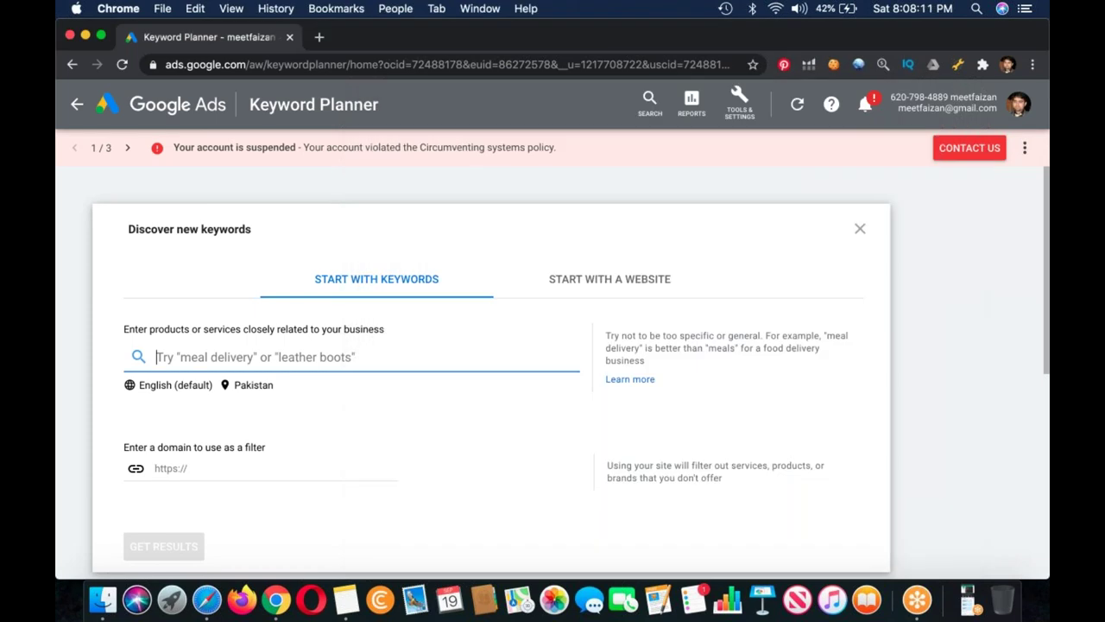
key(super+v)
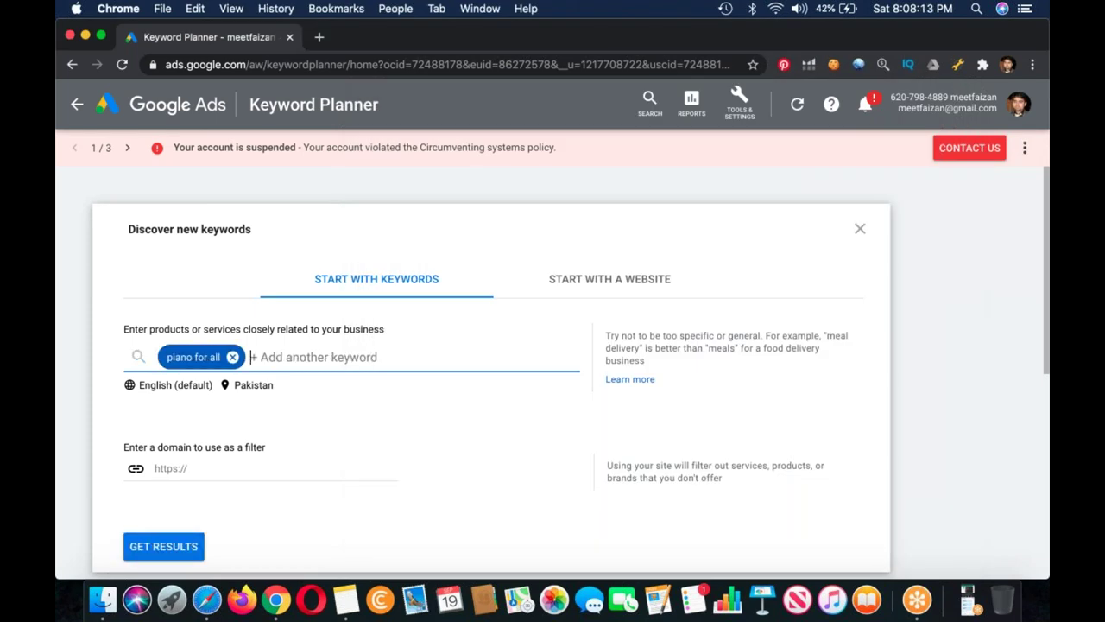